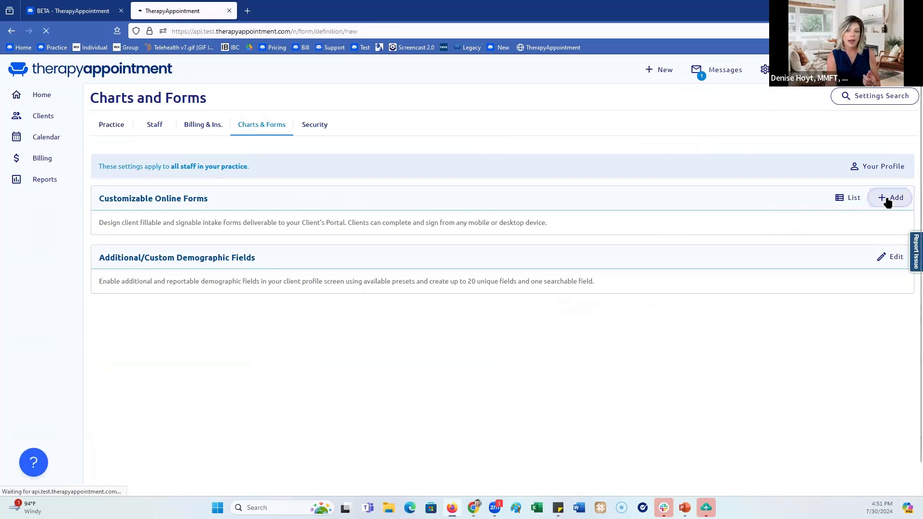
Open the form templates for the new form and show only the TherapyAppointment-provided ones.
left_click(491, 167)
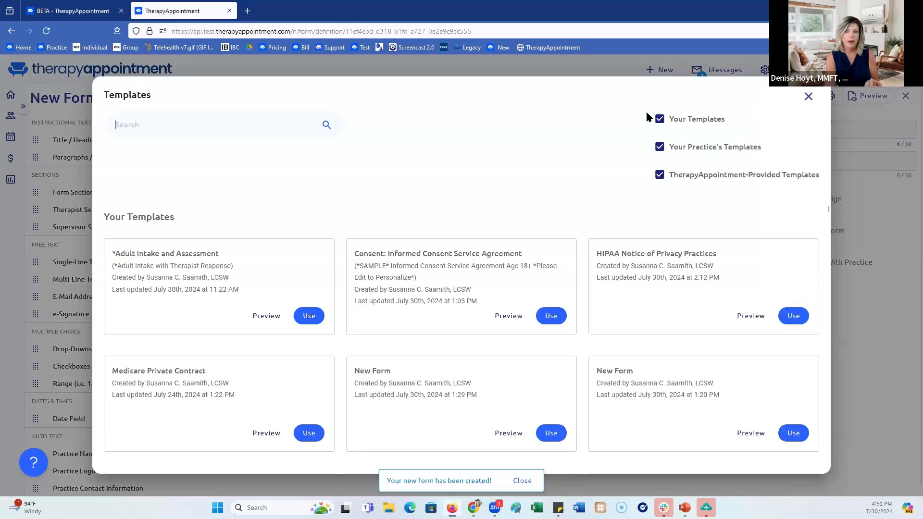
left_click(659, 118)
left_click(659, 147)
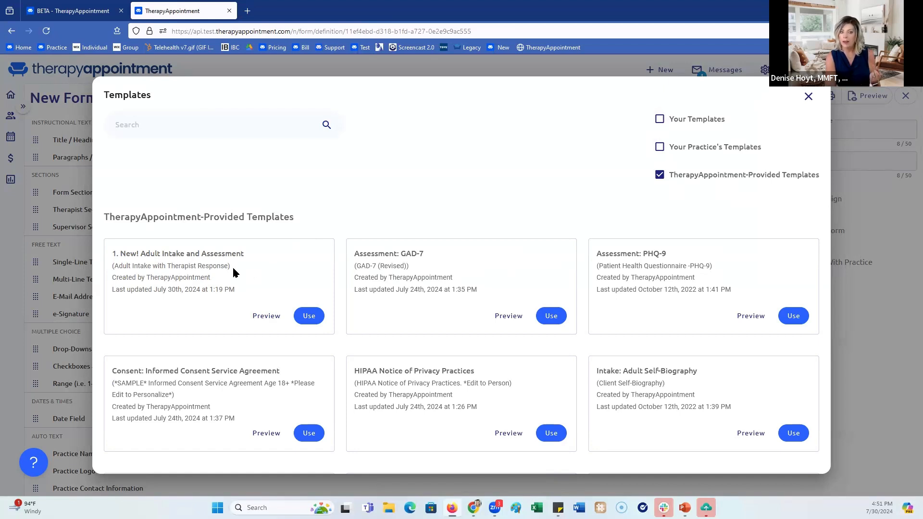
Preview the "1. New! Adult Intake and Assessment" template and examine its client questions and Office Use Only sections down to Trauma.
left_click(256, 317)
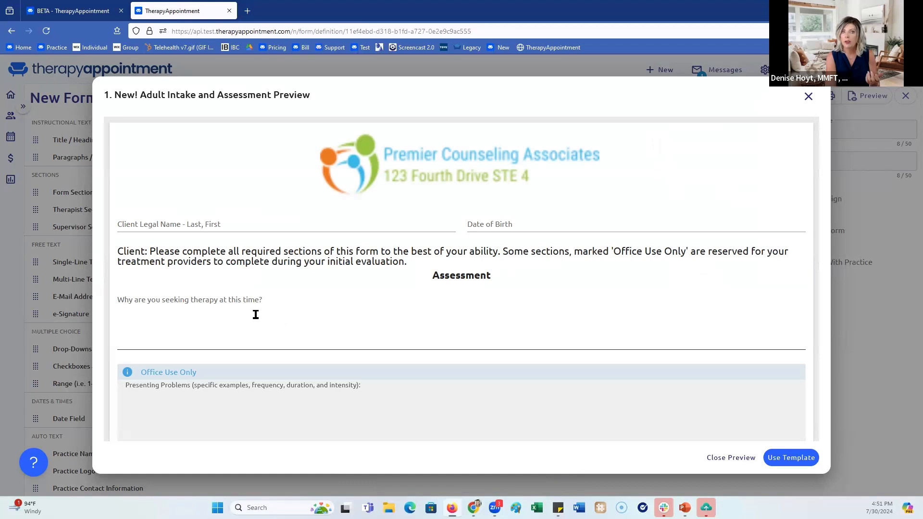
scroll(255, 314, "down", 1)
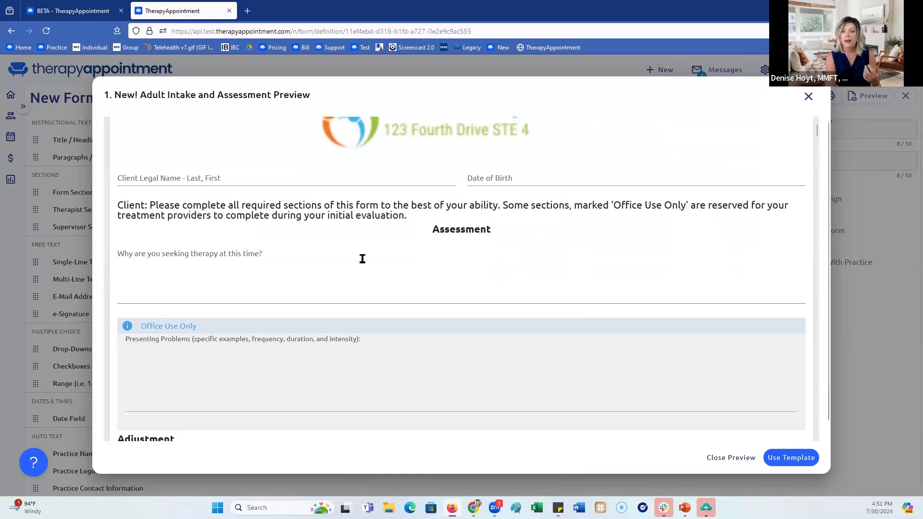
scroll(424, 247, "down", 5)
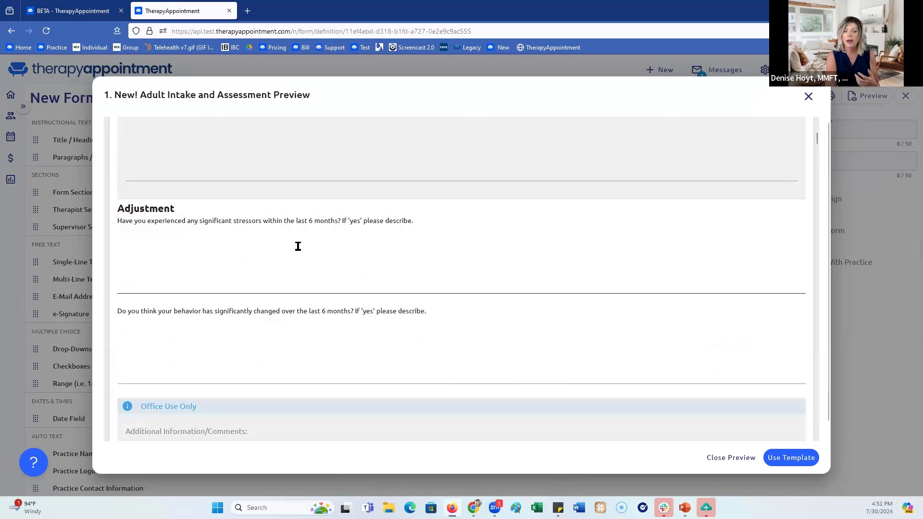
scroll(298, 247, "down", 1)
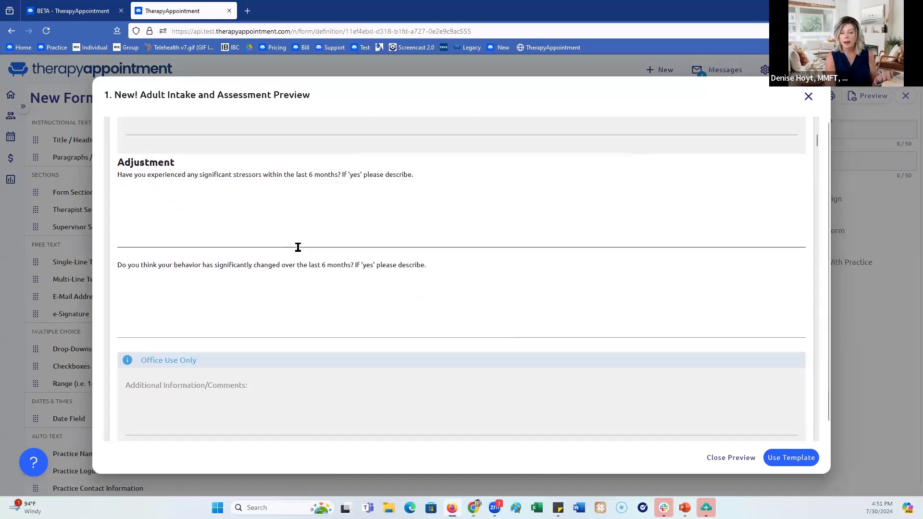
scroll(298, 247, "down", 2)
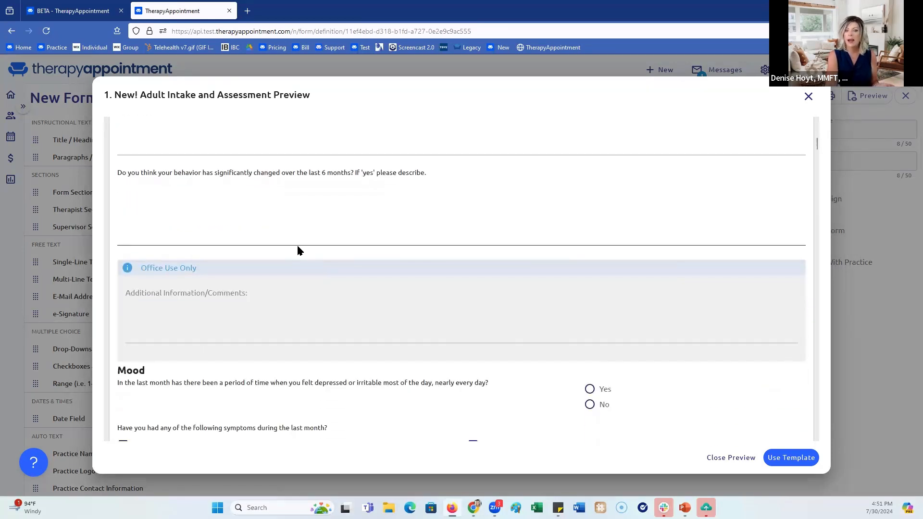
scroll(299, 249, "down", 5)
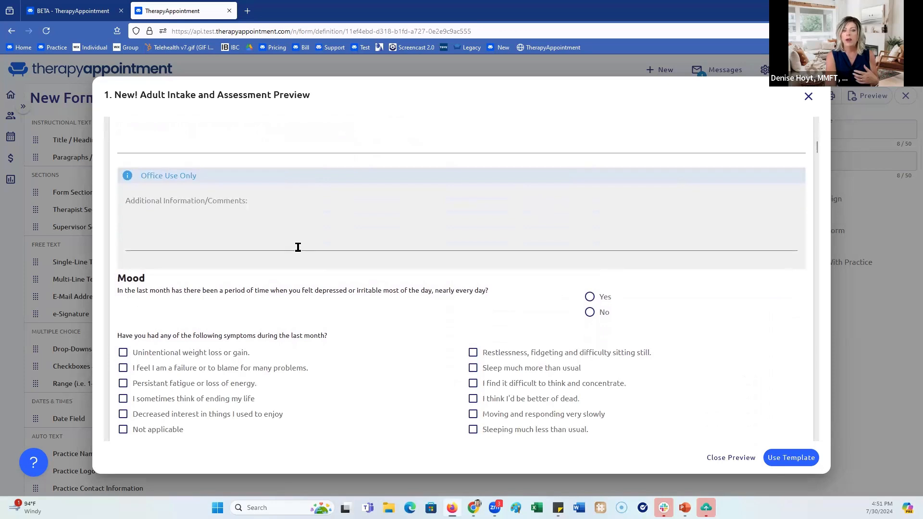
scroll(298, 247, "down", 10)
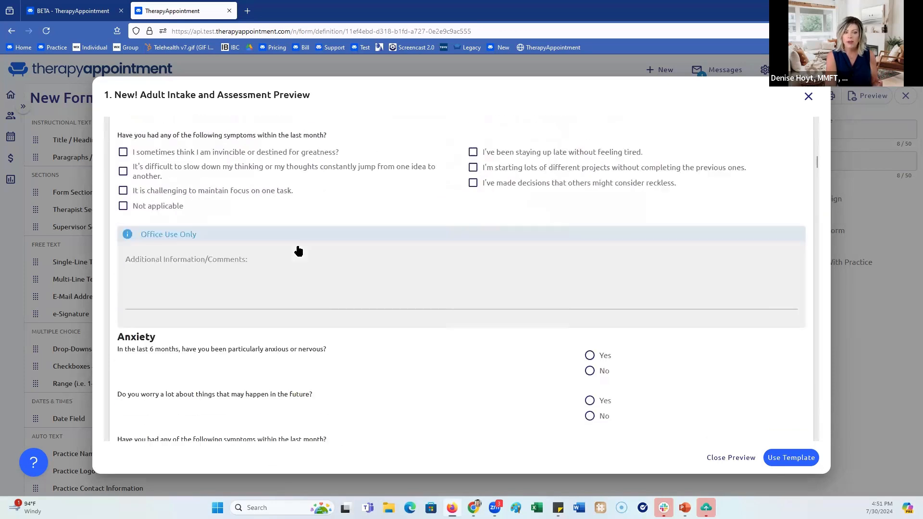
scroll(298, 247, "down", 9)
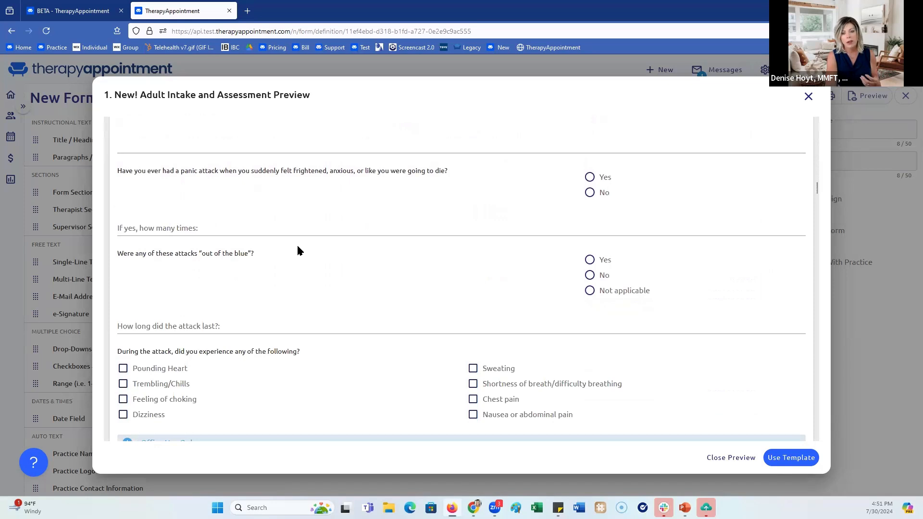
scroll(297, 251, "down", 5)
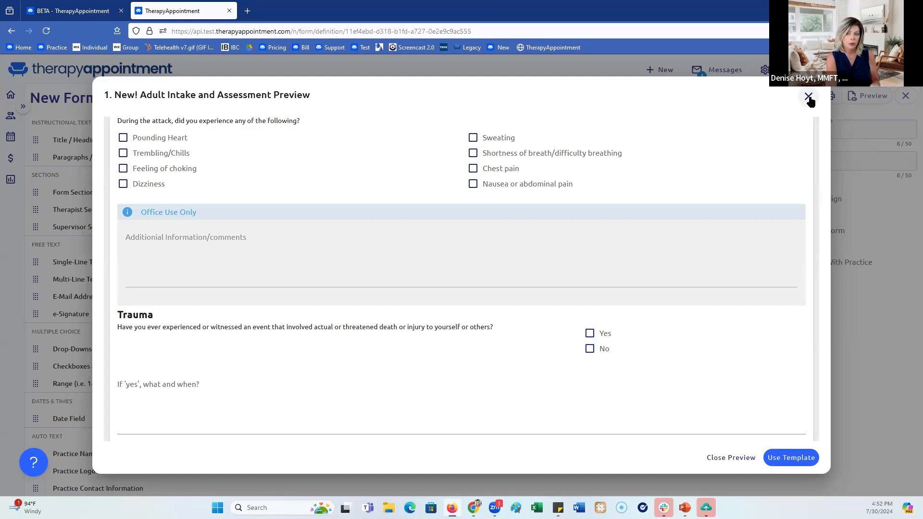
Close the template preview and the template list, and leave the blank new form.
left_click(721, 463)
left_click(809, 96)
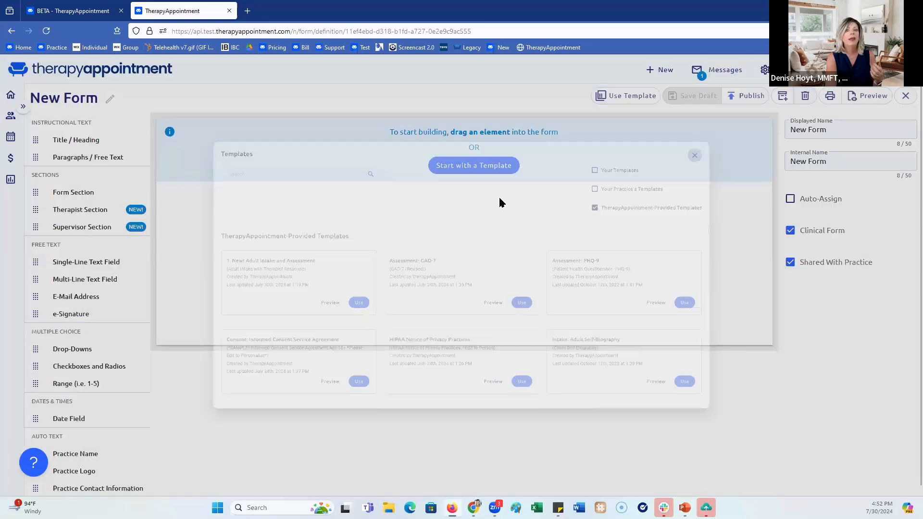
left_click(906, 96)
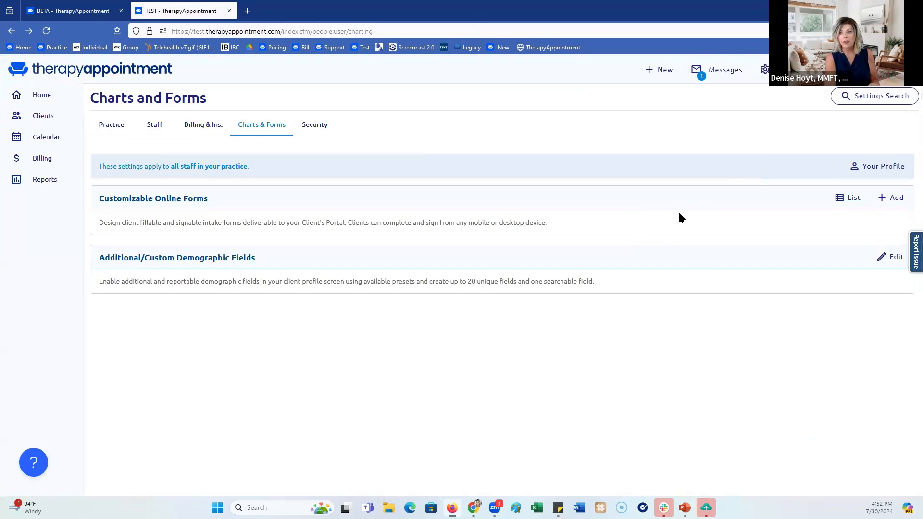
Open the HIPAA Notice of Privacy Practices form from the practice-wide forms list and go to its signature area.
left_click(854, 198)
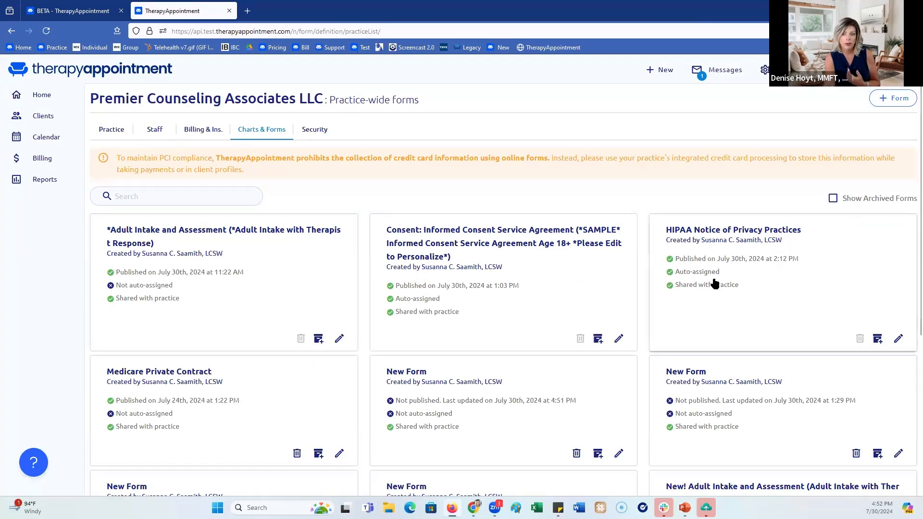
left_click(723, 234)
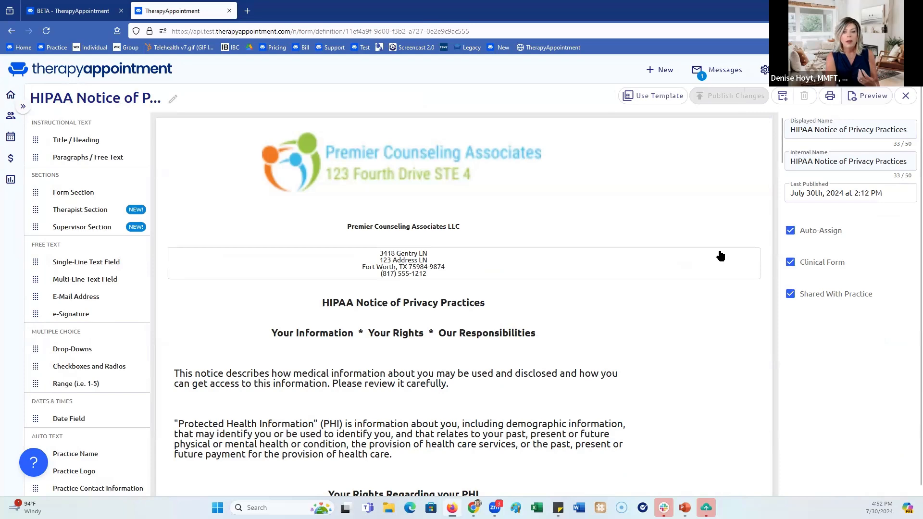
scroll(720, 255, "down", 15)
scroll(702, 282, "down", 18)
scroll(700, 303, "down", 18)
scroll(700, 312, "down", 5)
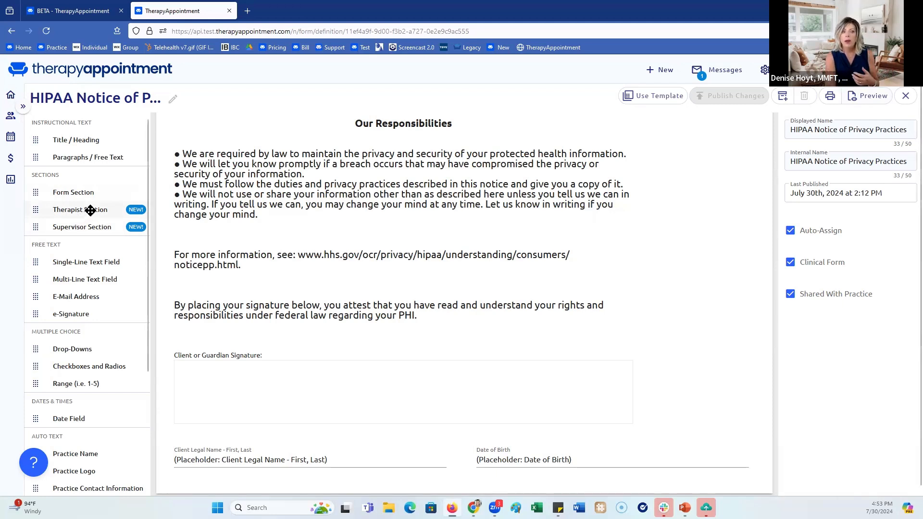
left_click_drag(92, 210, 305, 271)
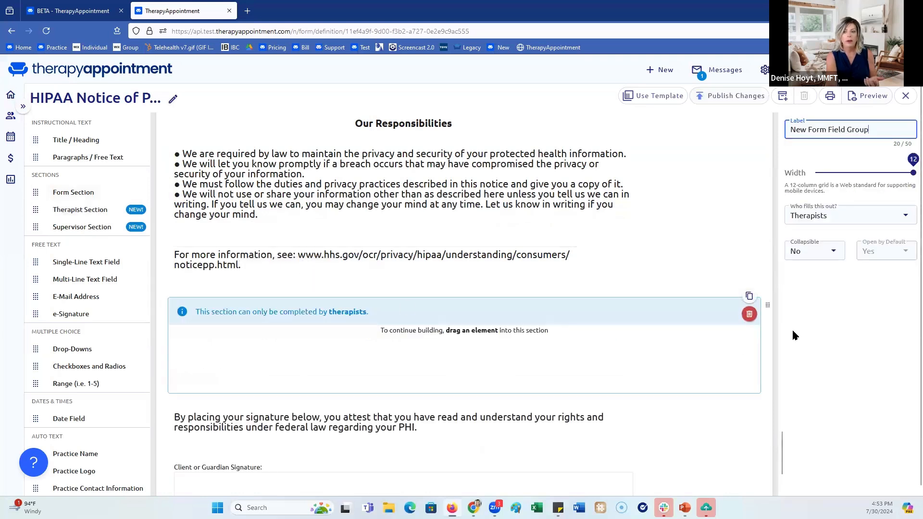
left_click(749, 314)
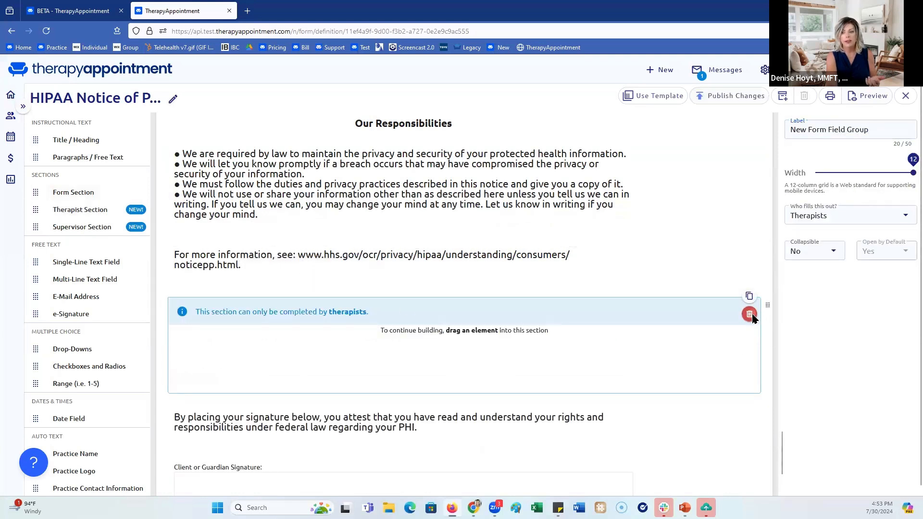
left_click(619, 307)
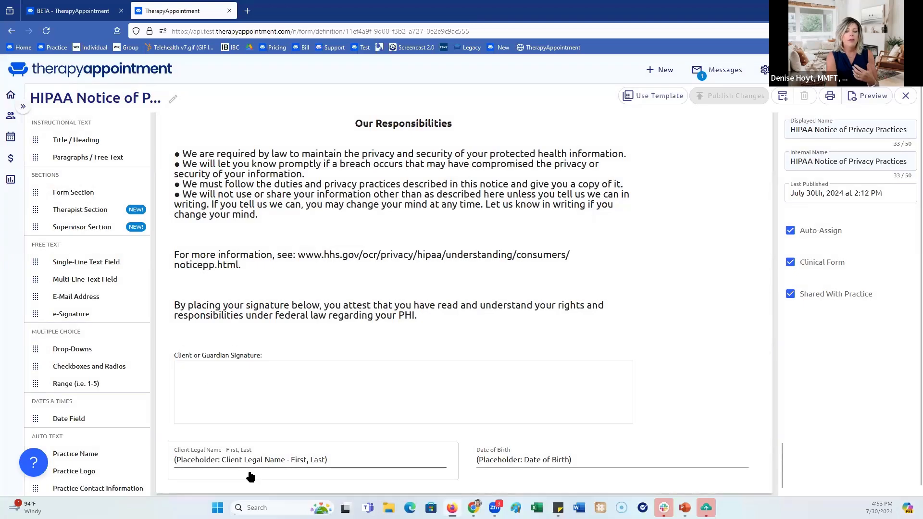
Add a therapist section at the end of the form with an e-signature field labelled "Provder's Signature".
left_click(100, 212)
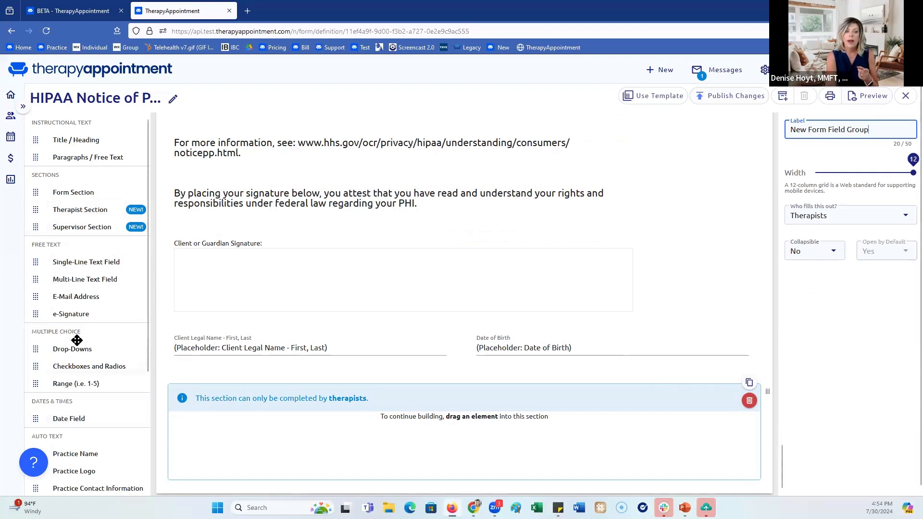
mouse_move(77, 319)
left_mouse_down()
mouse_move(120, 354)
mouse_move(183, 476)
mouse_move(273, 452)
left_mouse_up()
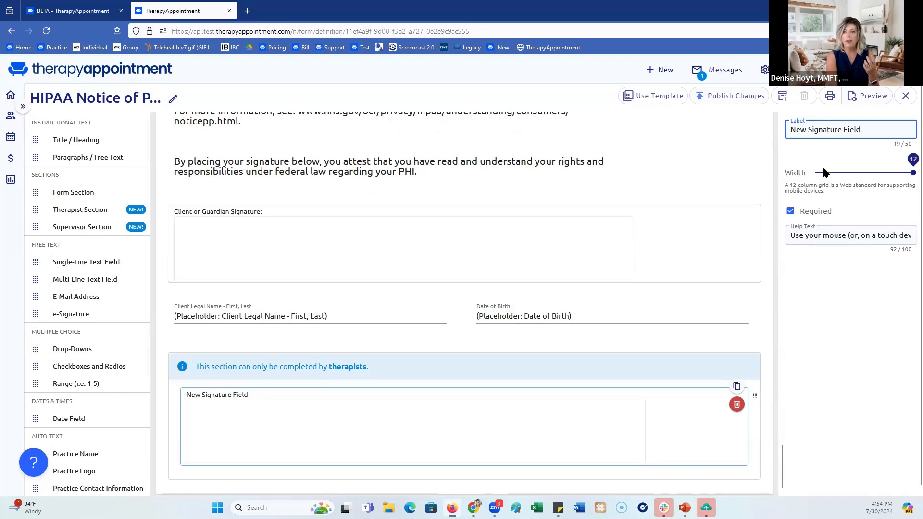
left_click_drag(874, 130, 780, 133)
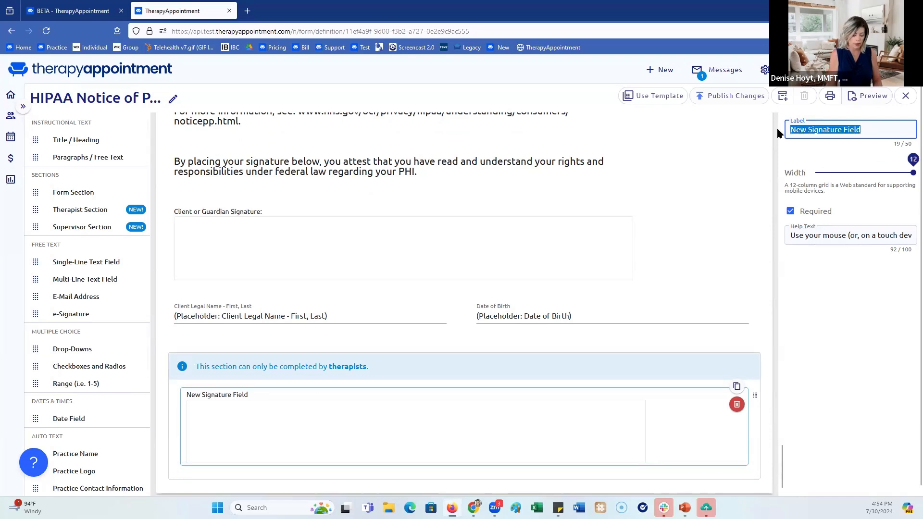
type("Prov")
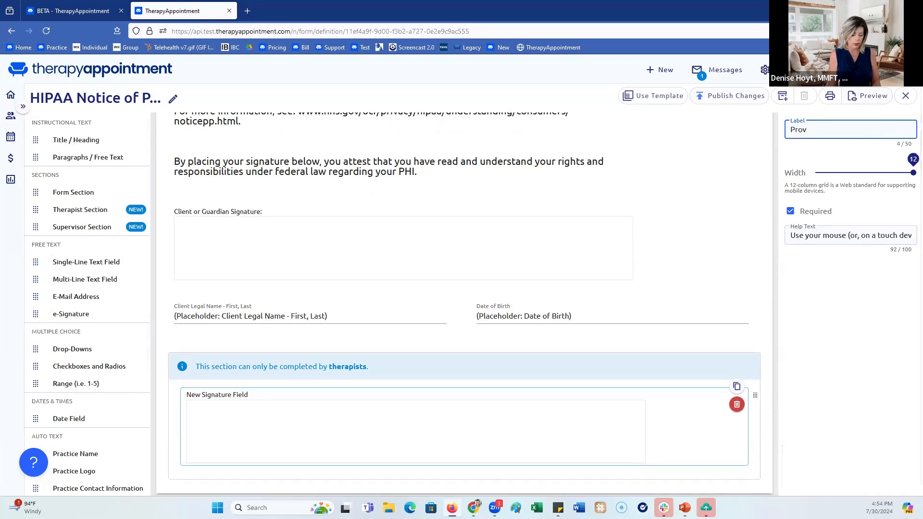
type("der's Signature")
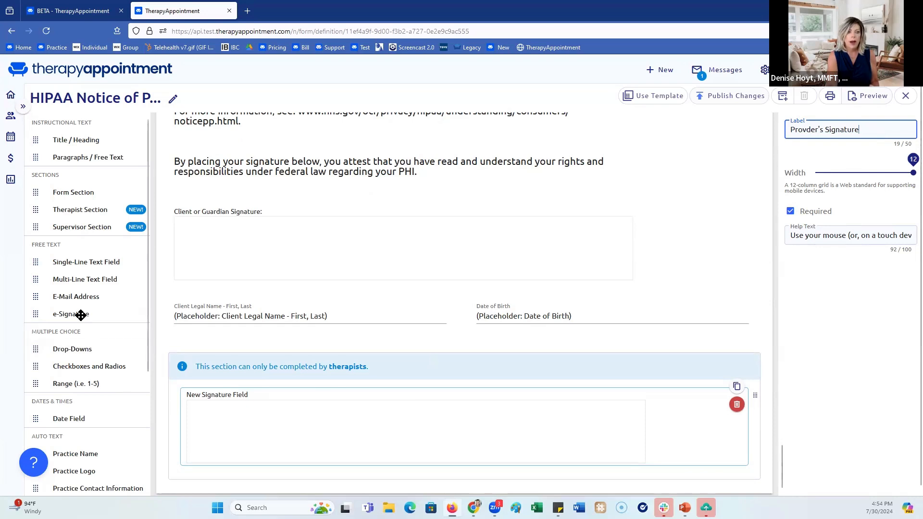
Add the Therapist Name auto text to the therapist section and place it below the signature field.
scroll(80, 320, "down", 2)
scroll(81, 320, "down", 2)
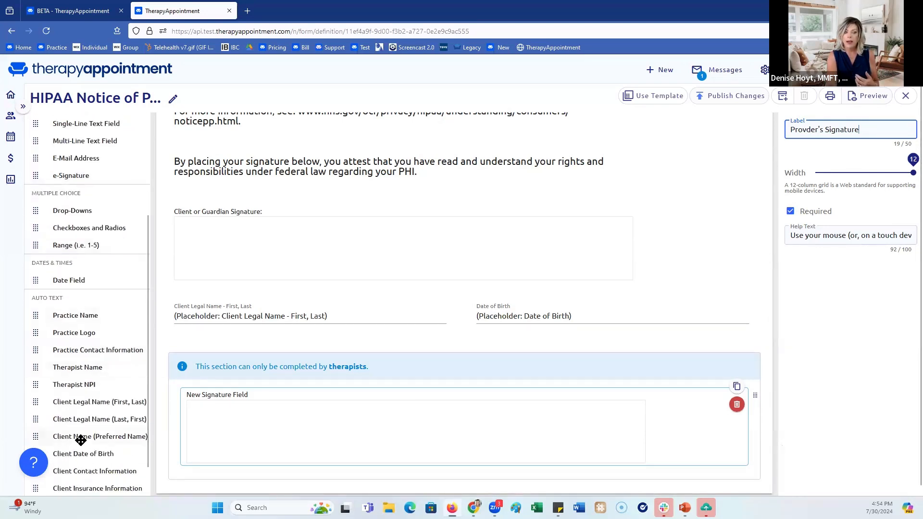
scroll(78, 437, "down", 2)
mouse_move(78, 335)
left_mouse_down()
mouse_move(231, 486)
mouse_move(260, 428)
mouse_move(258, 403)
left_mouse_up()
scroll(330, 406, "down", 1)
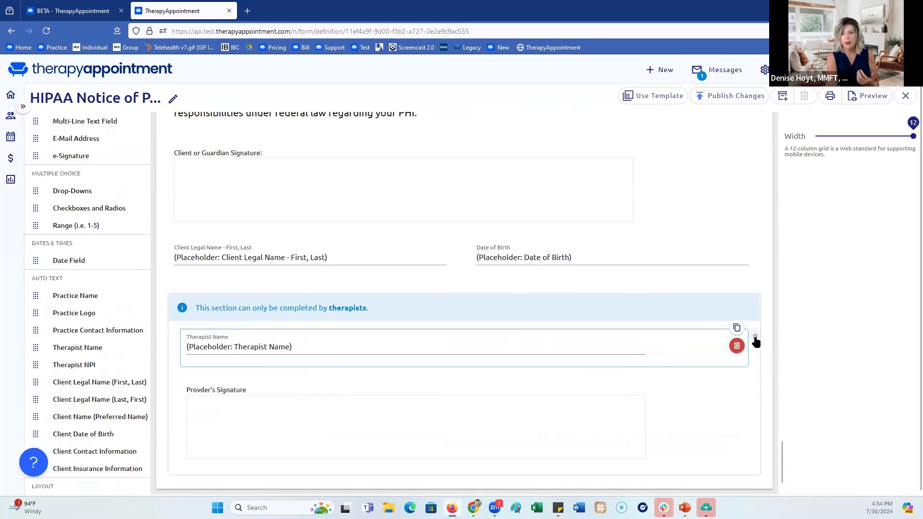
left_click_drag(755, 340, 759, 469)
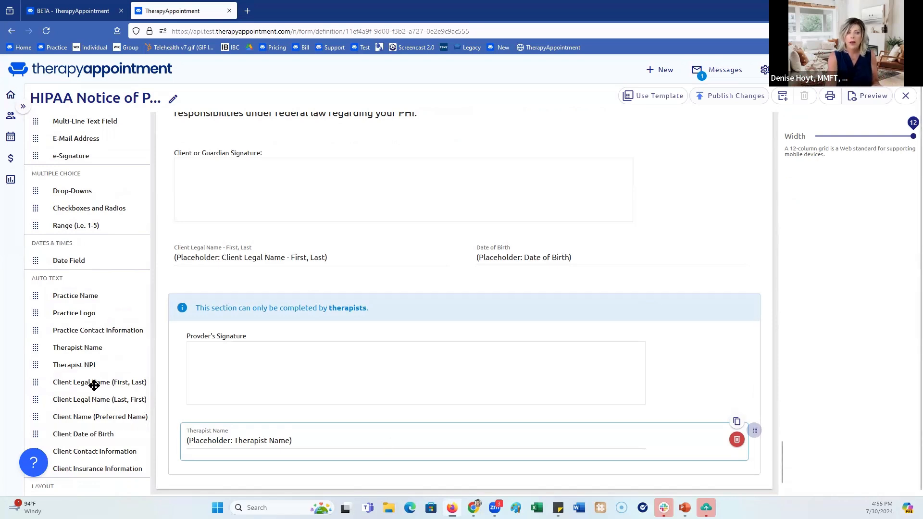
Add a supervisor section below the Therapist Name field and insert an e-signature field in it.
scroll(92, 361, "up", 4)
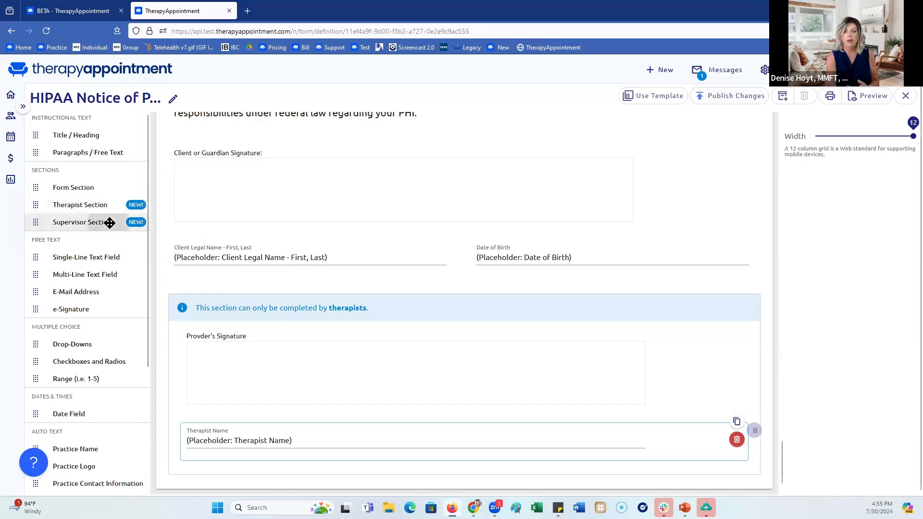
left_click(109, 222)
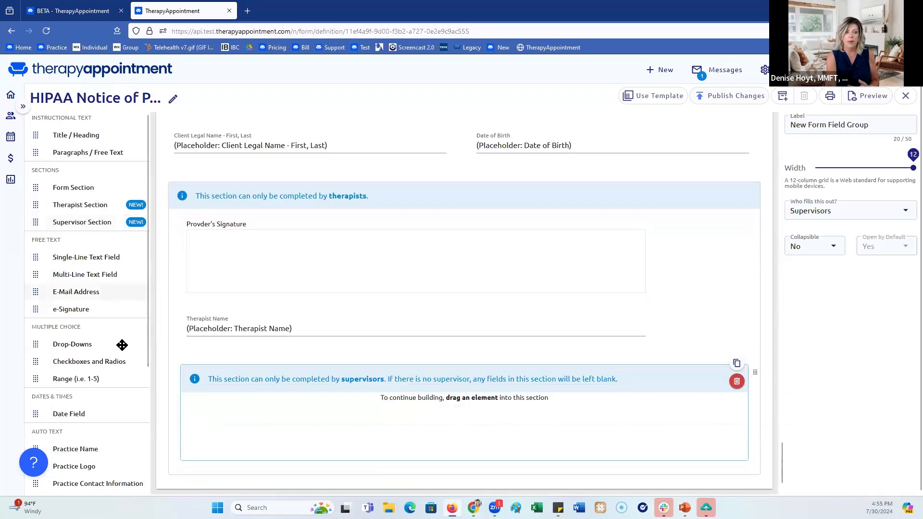
scroll(144, 395, "down", 2)
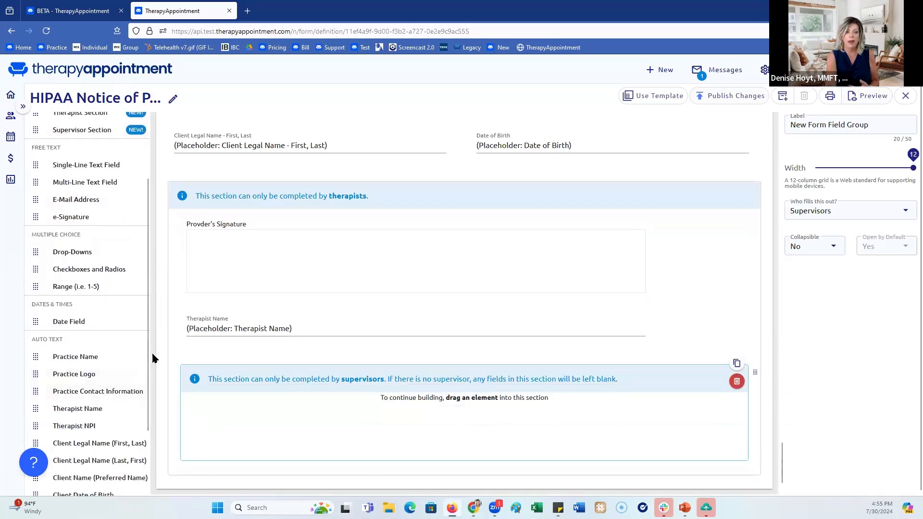
scroll(91, 321, "up", 2)
mouse_move(80, 312)
left_mouse_down()
mouse_move(199, 396)
mouse_move(287, 436)
left_mouse_up()
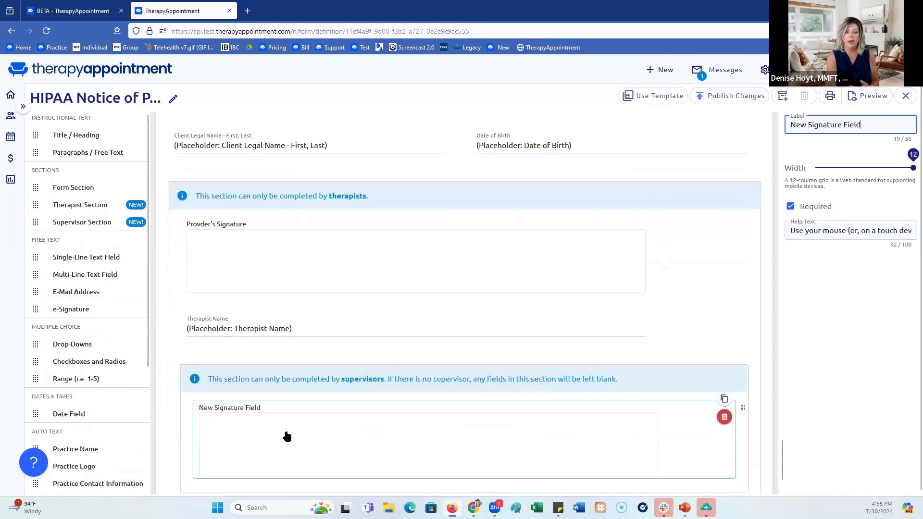
scroll(287, 435, "down", 1)
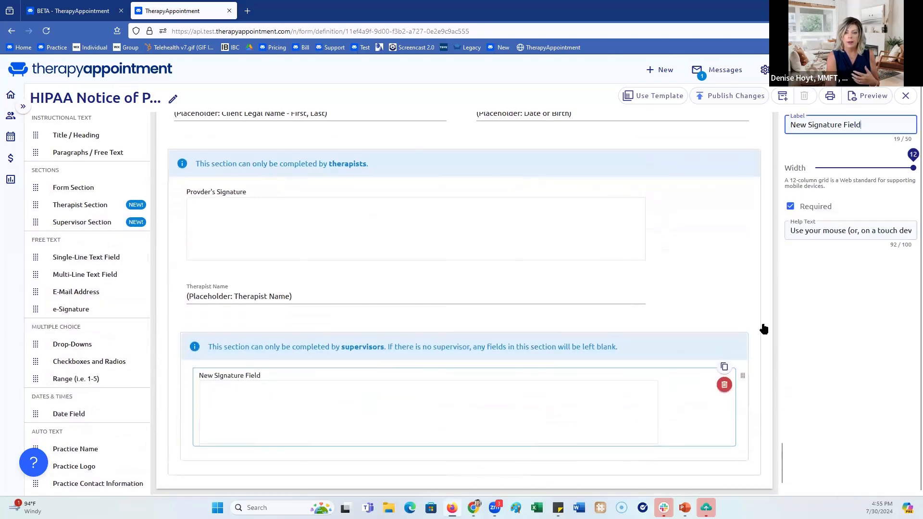
Label the signature field in the supervisor section "Clinical Supervisor's Signature".
left_click_drag(869, 124, 698, 126)
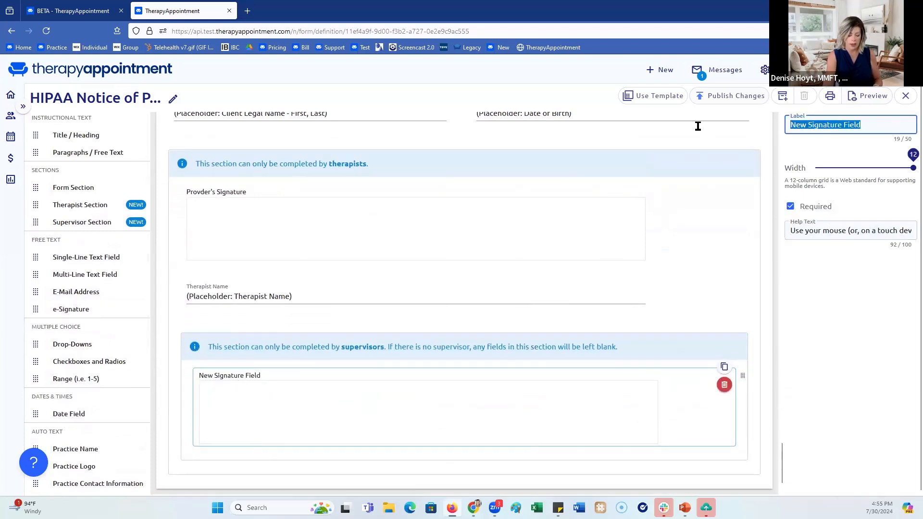
type("Clinical ")
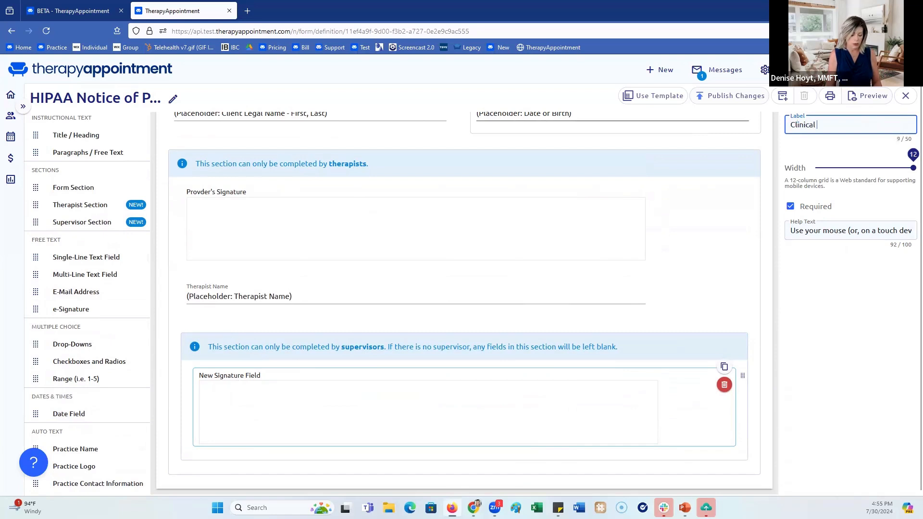
type("Super")
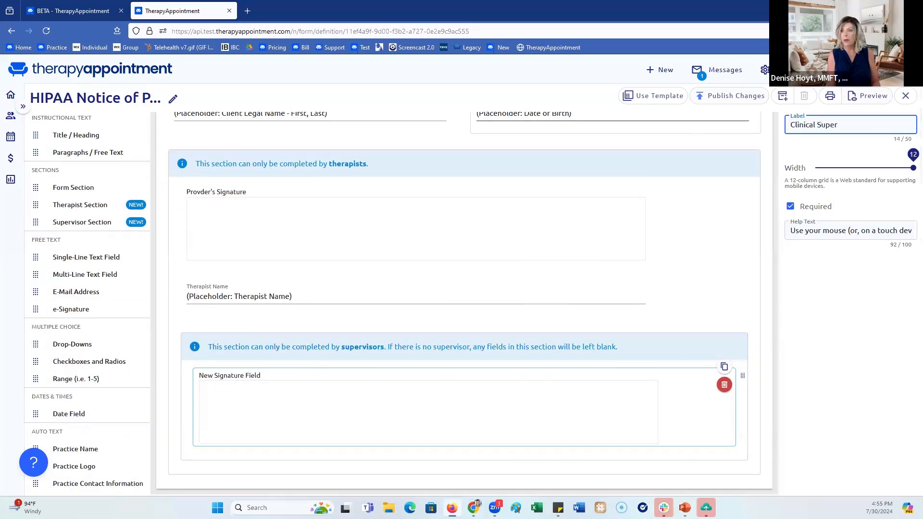
type("visor's Si")
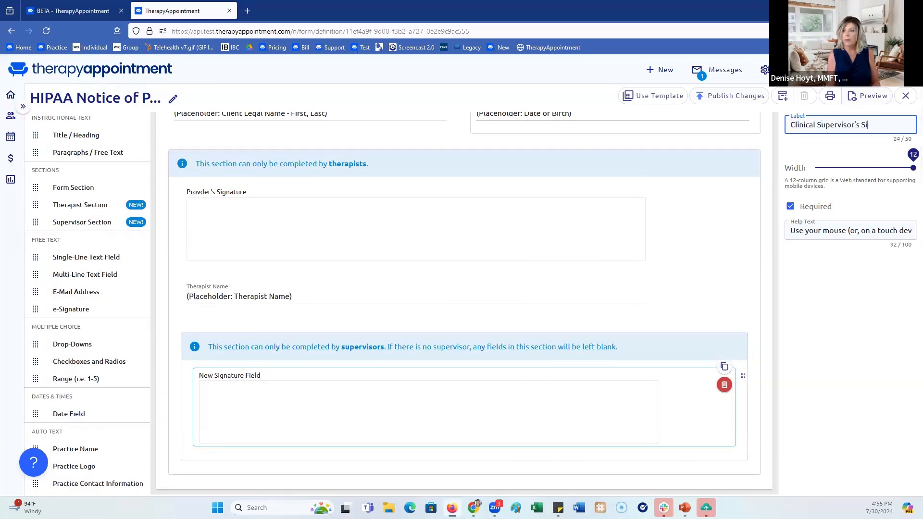
type("gnature")
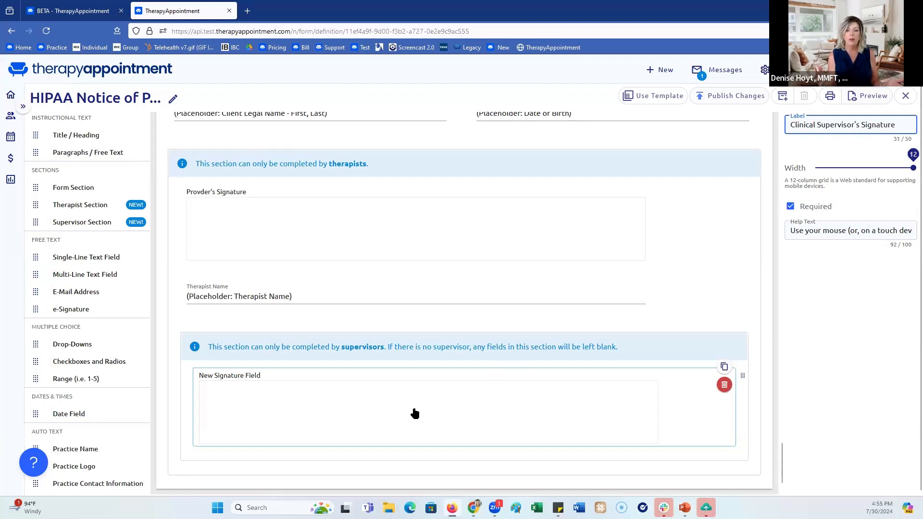
Preview the form to check the therapist and supervisor signature sections, and publish the changes.
left_click(866, 98)
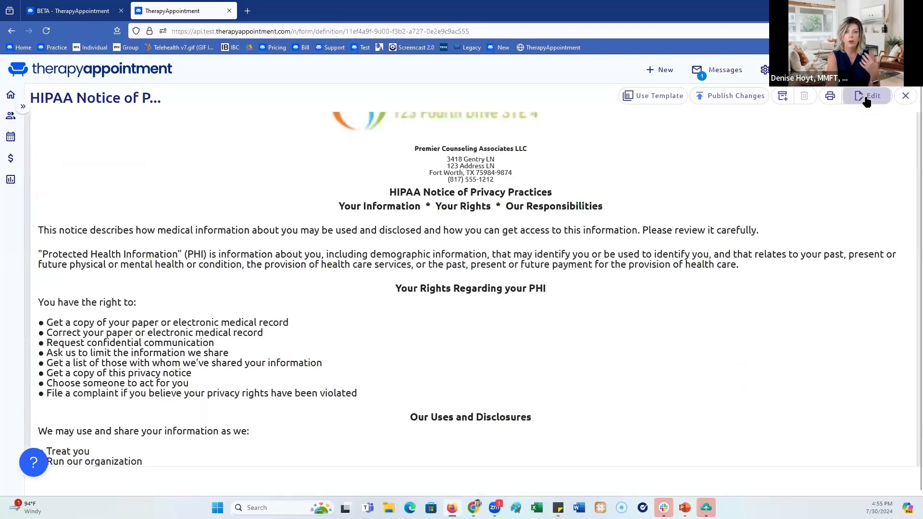
scroll(890, 244, "down", 7)
scroll(751, 350, "down", 20)
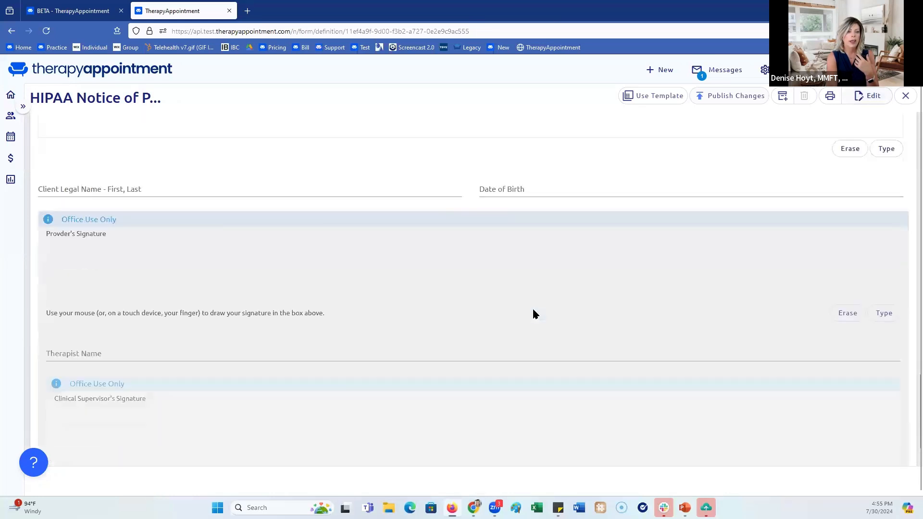
scroll(534, 314, "down", 2)
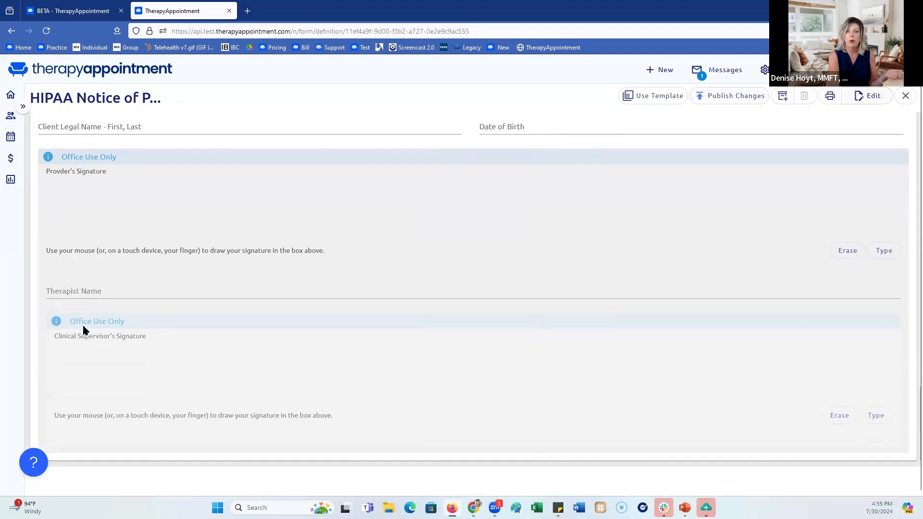
scroll(457, 270, "up", 10)
scroll(487, 270, "up", 20)
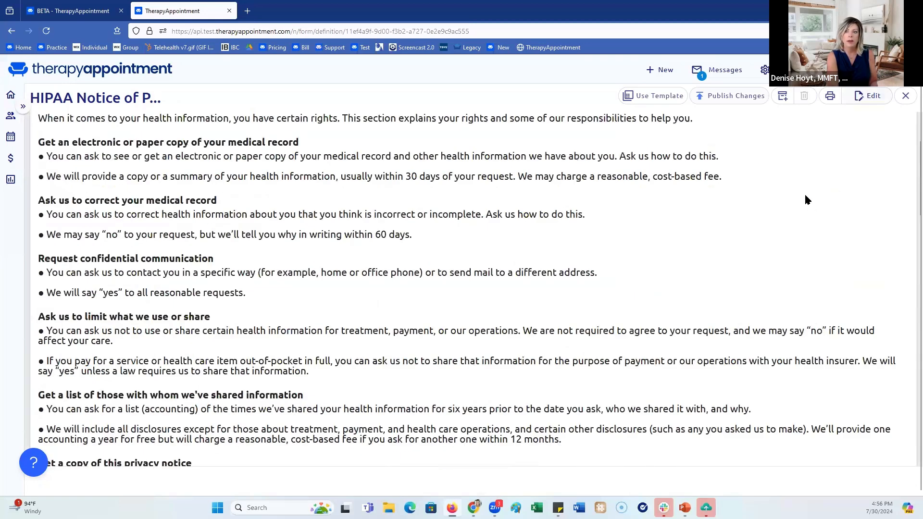
scroll(810, 204, "up", 1)
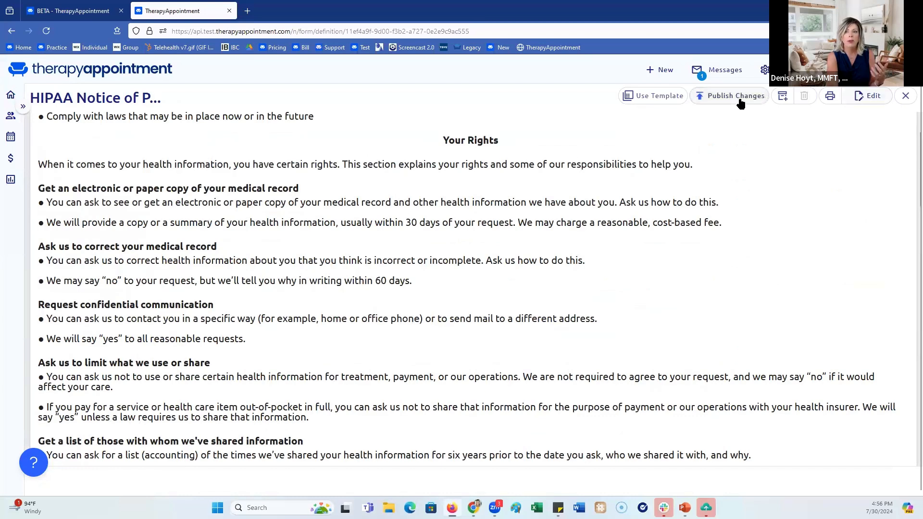
left_click(741, 101)
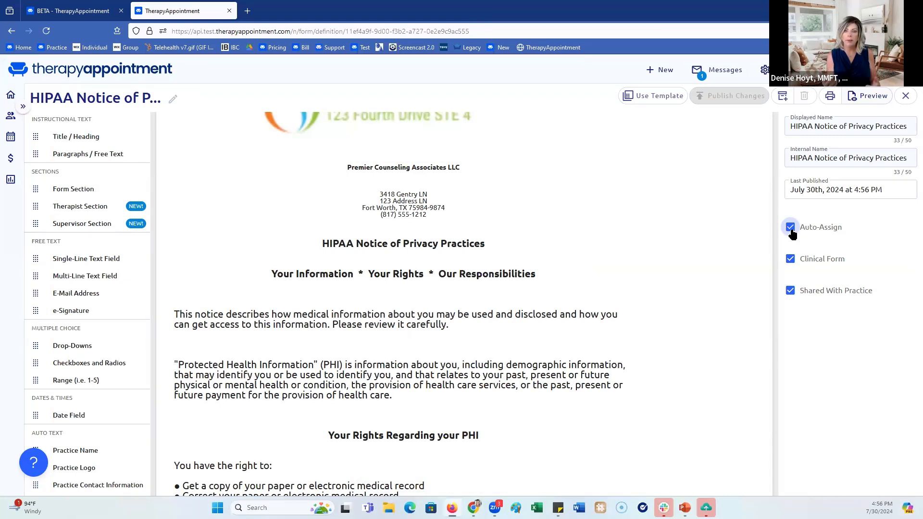
Open the Docs & Forms of the client with the 1:00 PM appointment on 7/30 in the practice calendar.
left_click(11, 139)
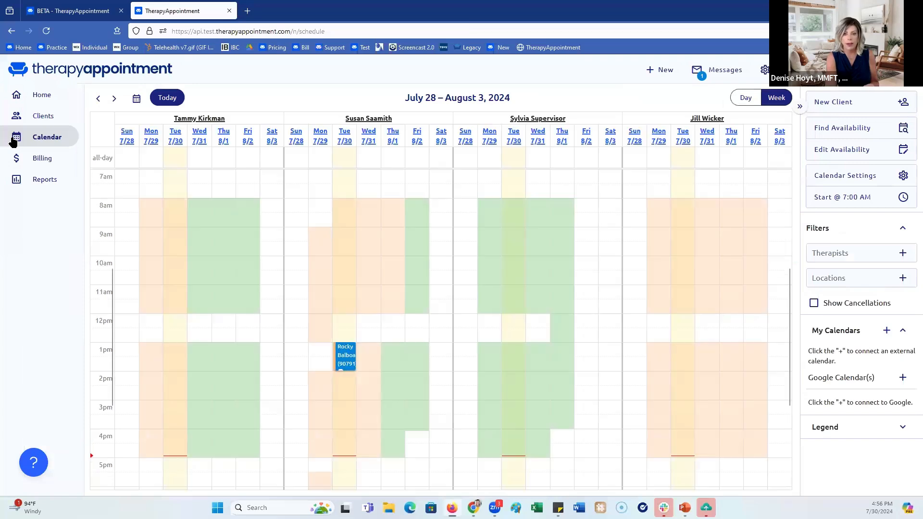
left_click(346, 355)
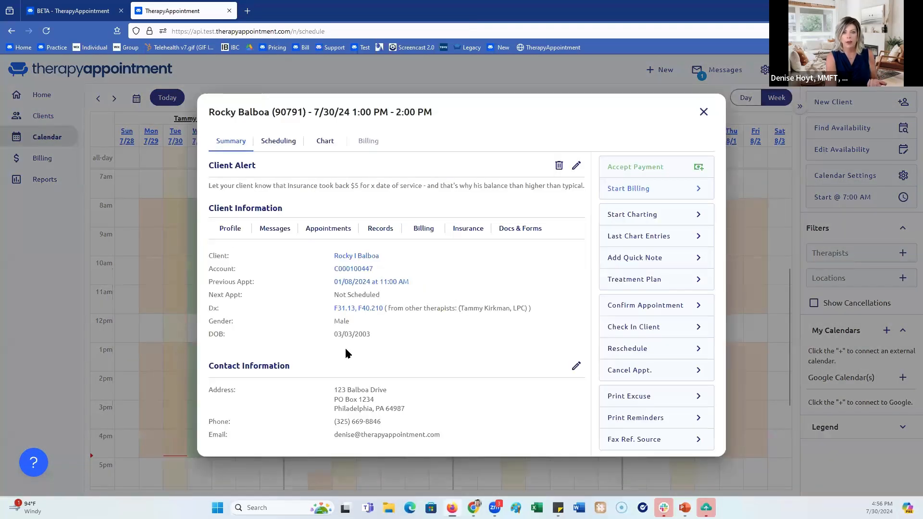
left_click(524, 229)
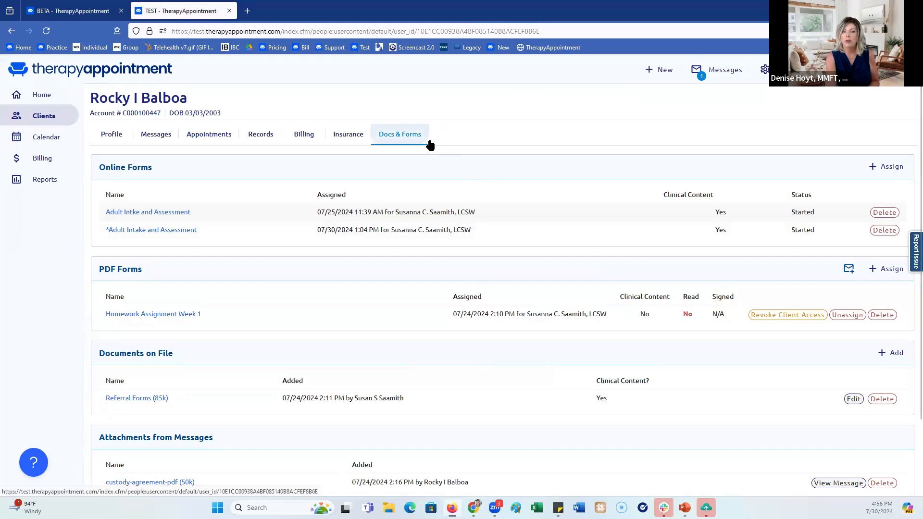
Assign the HIPAA Notice of Privacy Practices online form to the client for the LCSW therapist.
left_click(889, 174)
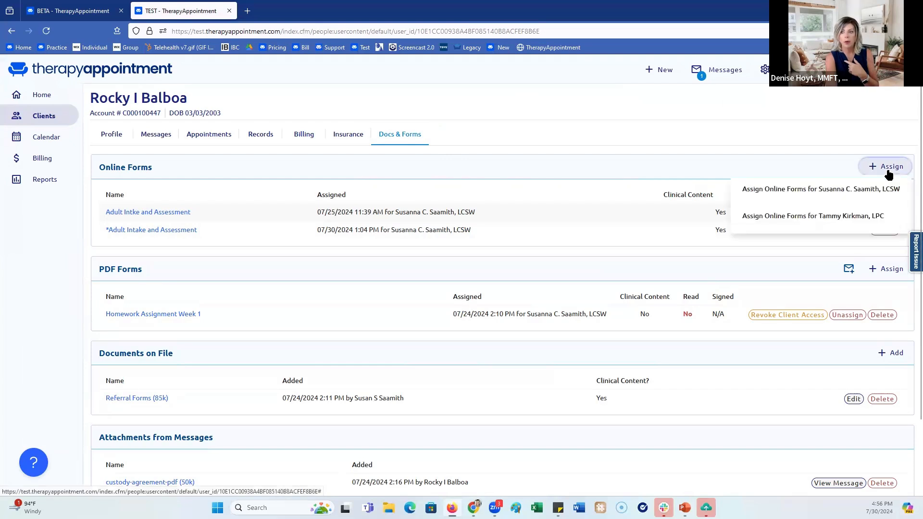
left_click(861, 189)
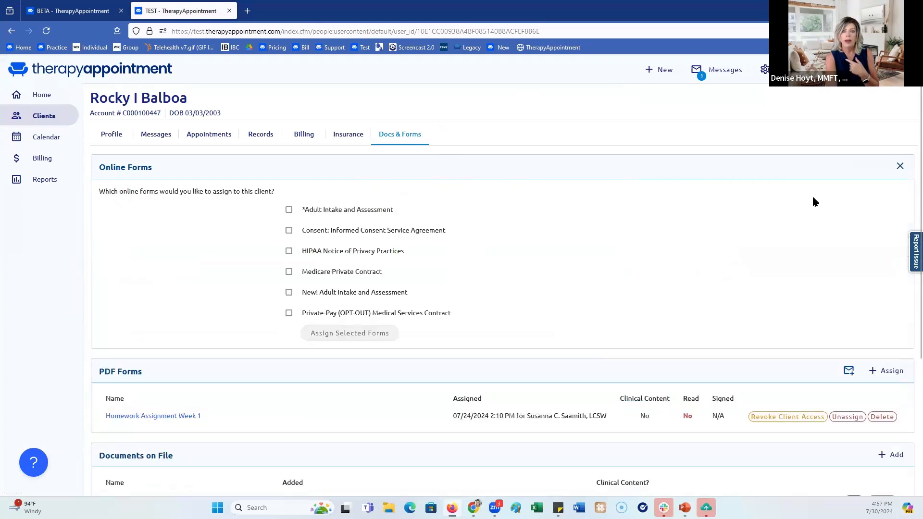
left_click(289, 251)
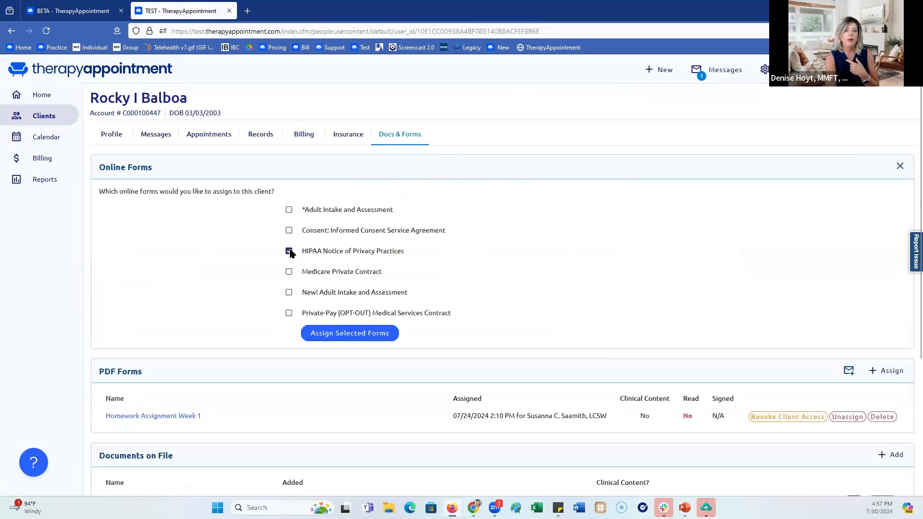
left_click(331, 336)
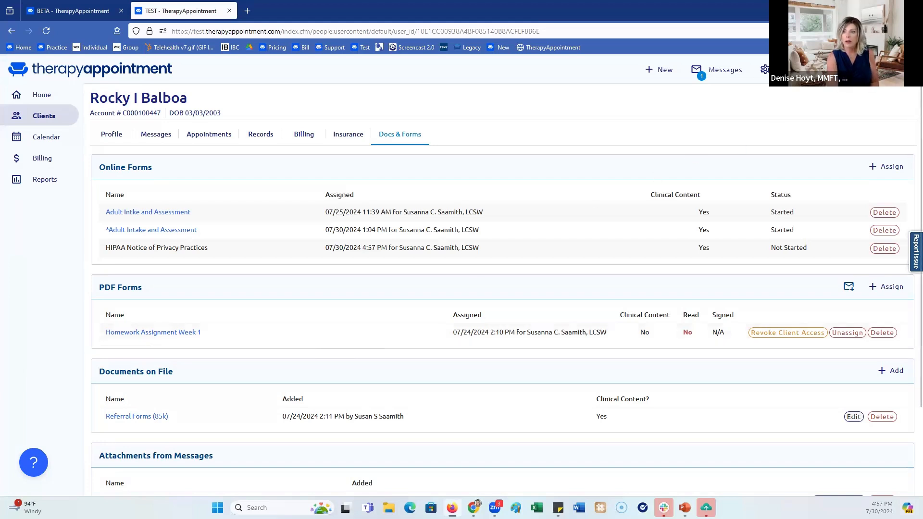
Log out of the practice account and log in as the client with the saved username and password.
left_click(856, 70)
left_click(849, 192)
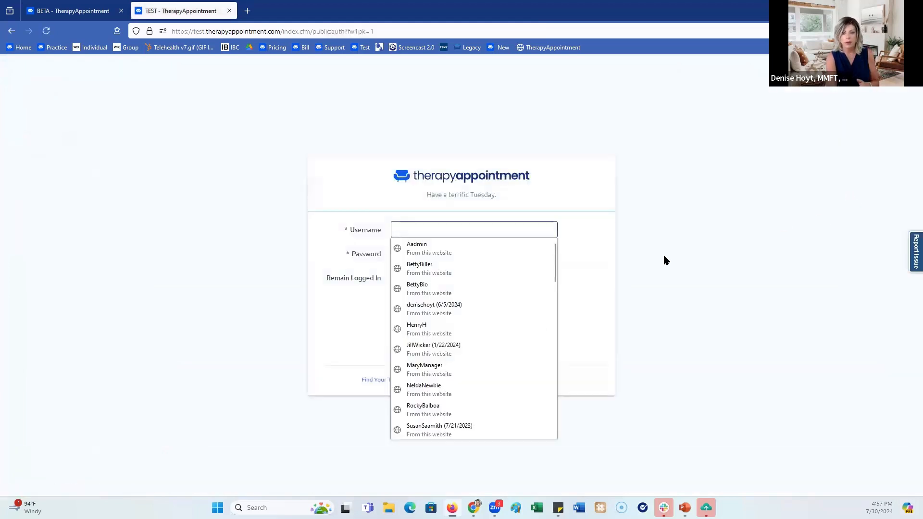
left_click(428, 411)
left_click(461, 327)
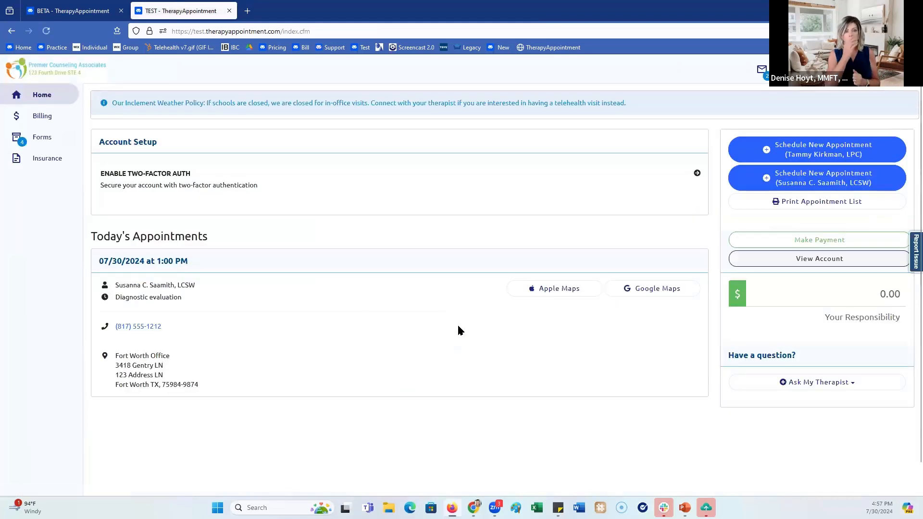
Open the HIPAA Notice of Privacy Practices from the client's online forms and check its Office Use Only sections.
left_click(50, 143)
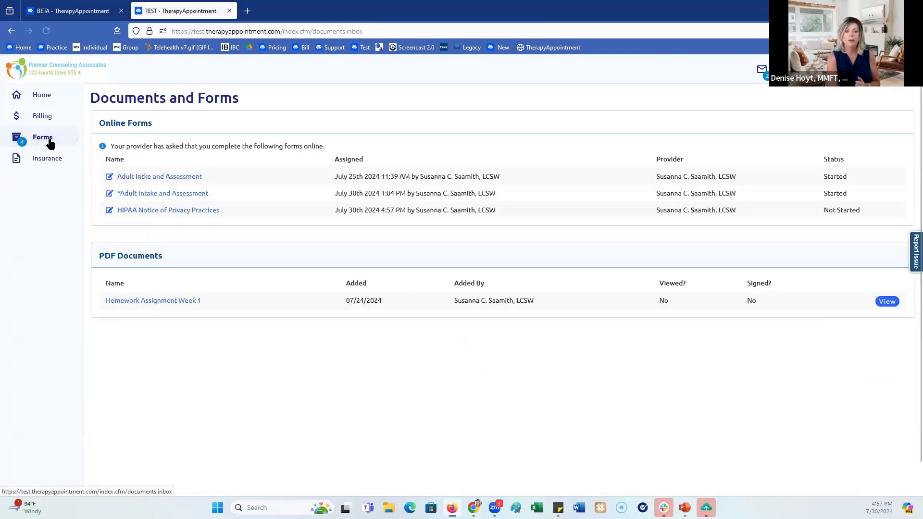
left_click(161, 213)
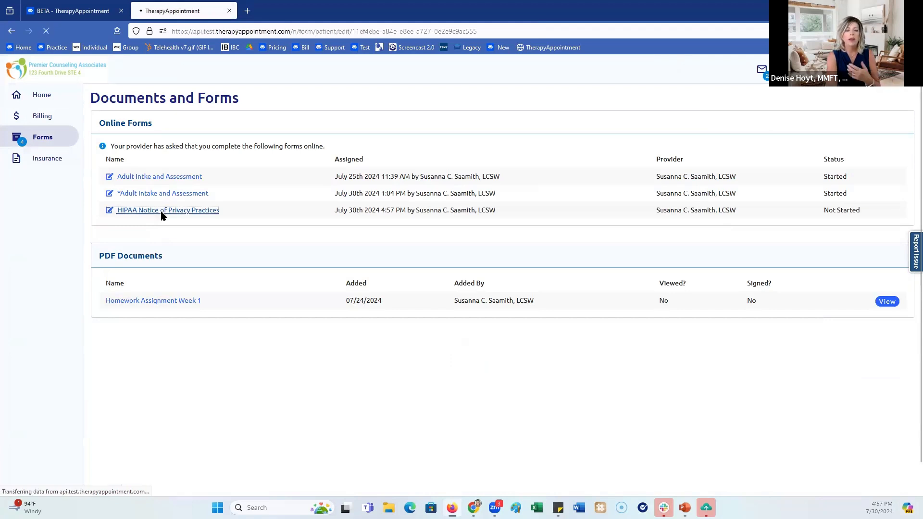
scroll(476, 250, "down", 5)
scroll(475, 248, "down", 15)
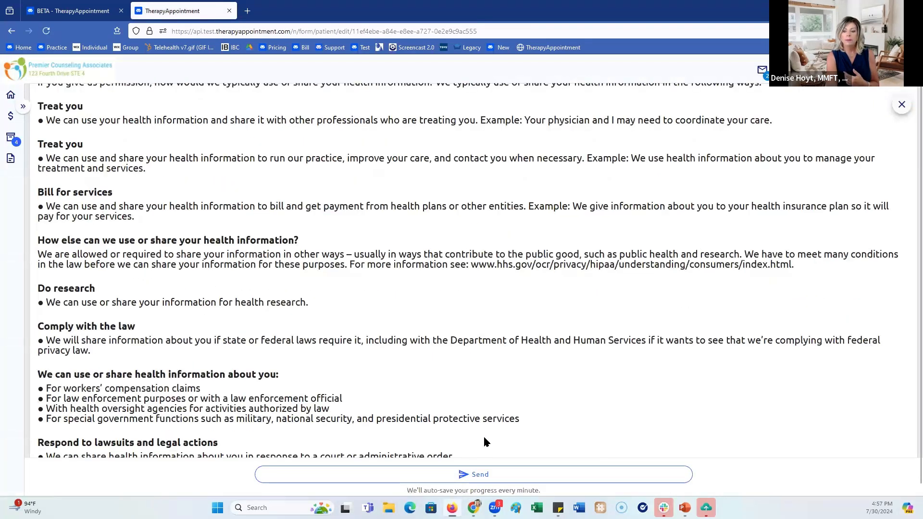
scroll(560, 447, "down", 10)
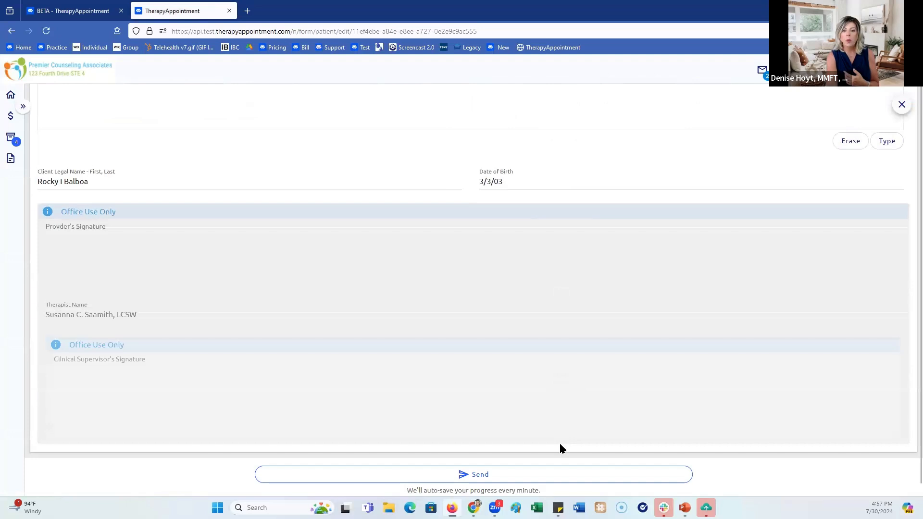
Draw the client's signature in the HIPAA form's signature box and send the completed form to the provider.
scroll(564, 435, "up", 4)
left_click_drag(94, 289, 132, 291)
mouse_move(180, 283)
left_mouse_down()
mouse_move(613, 270)
mouse_move(731, 312)
mouse_move(800, 255)
left_mouse_up()
scroll(686, 287, "down", 4)
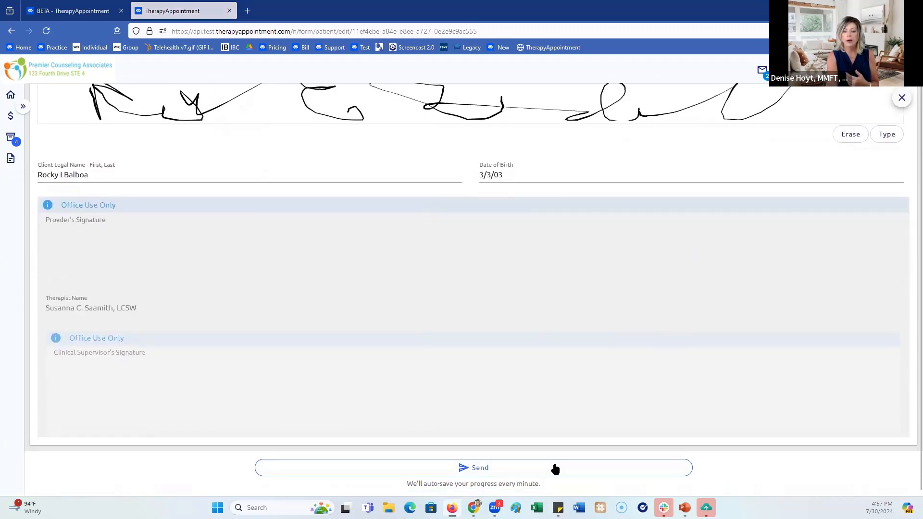
left_click(532, 472)
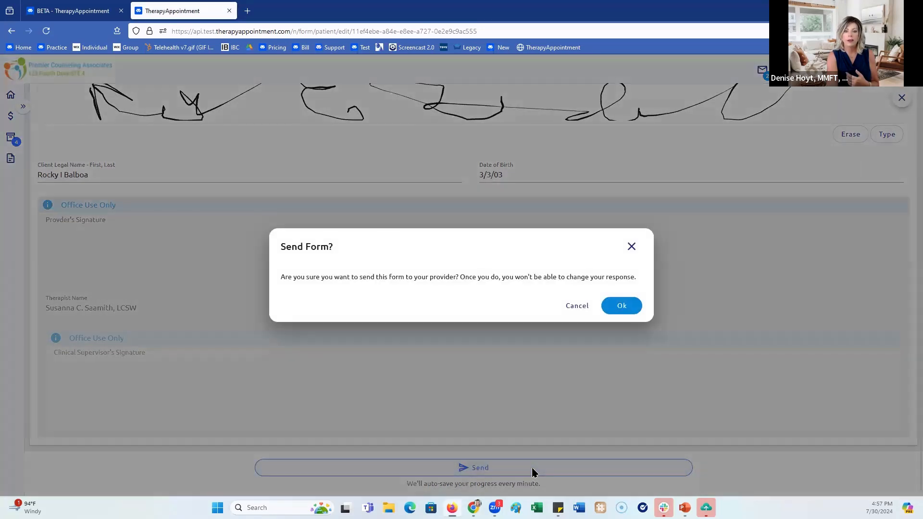
left_click(619, 307)
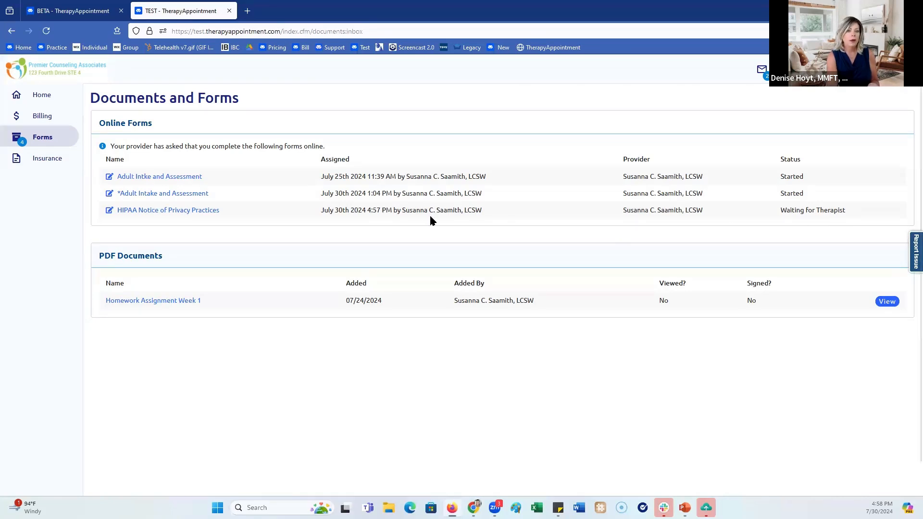
Open the *Adult Intake and Assessment from the client's online forms and review its already answered assessment, mood and anxiety questions.
left_click(190, 178)
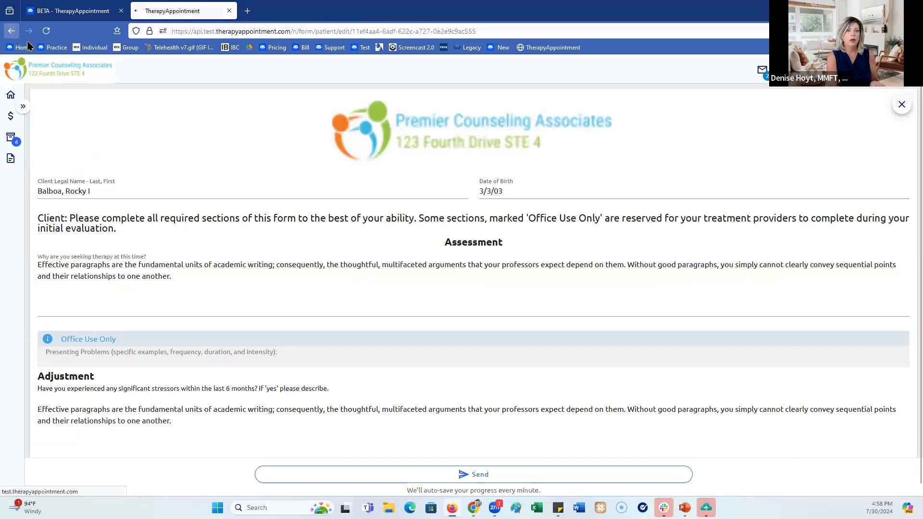
left_click(12, 31)
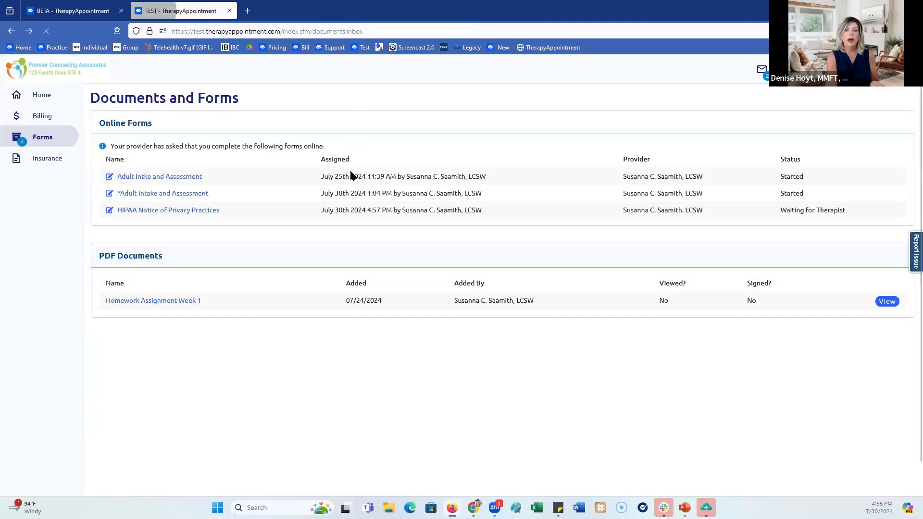
left_click(185, 195)
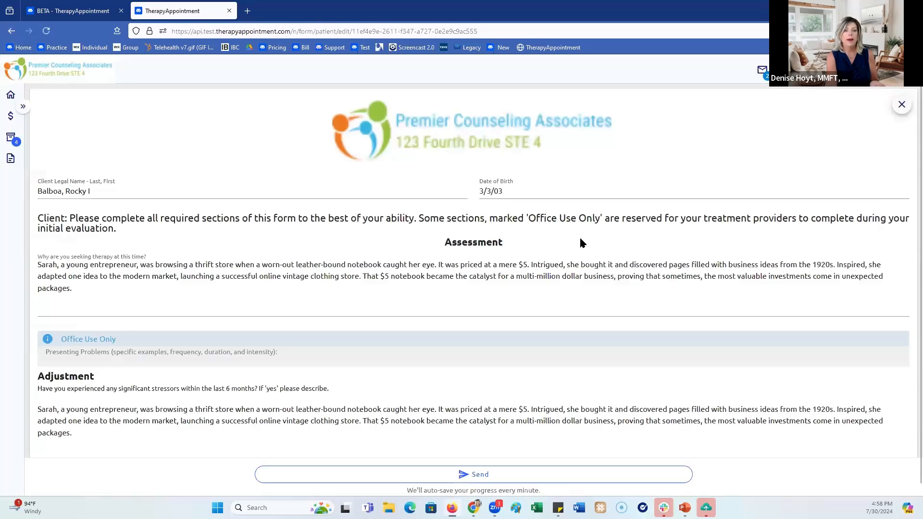
scroll(242, 290, "down", 3)
scroll(242, 290, "down", 2)
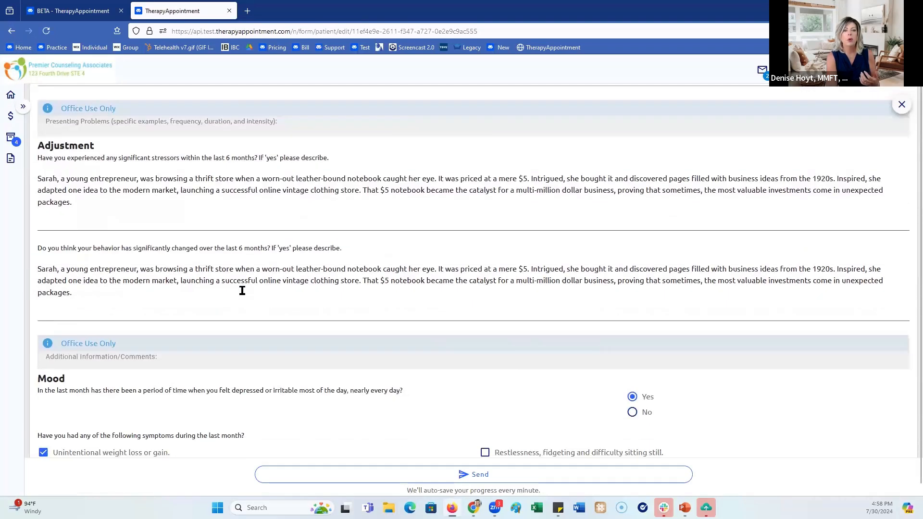
scroll(243, 291, "down", 2)
scroll(244, 259, "down", 4)
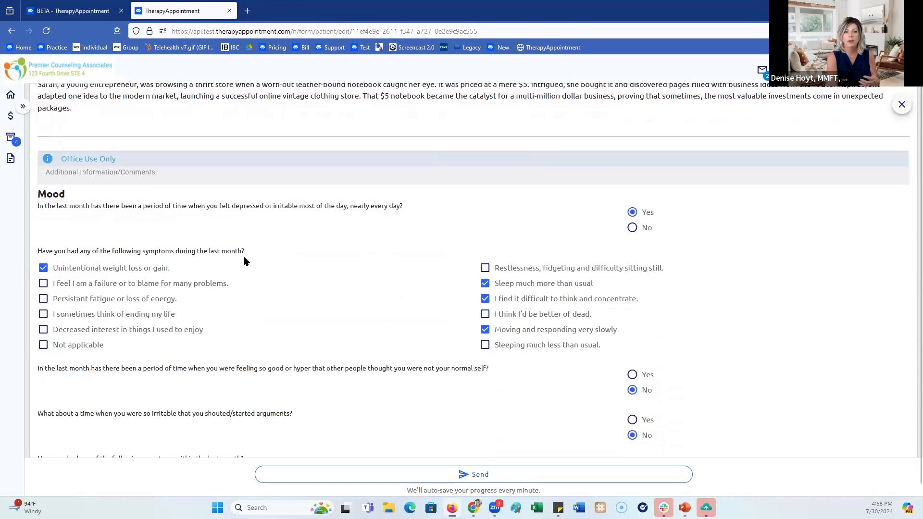
scroll(244, 261, "down", 8)
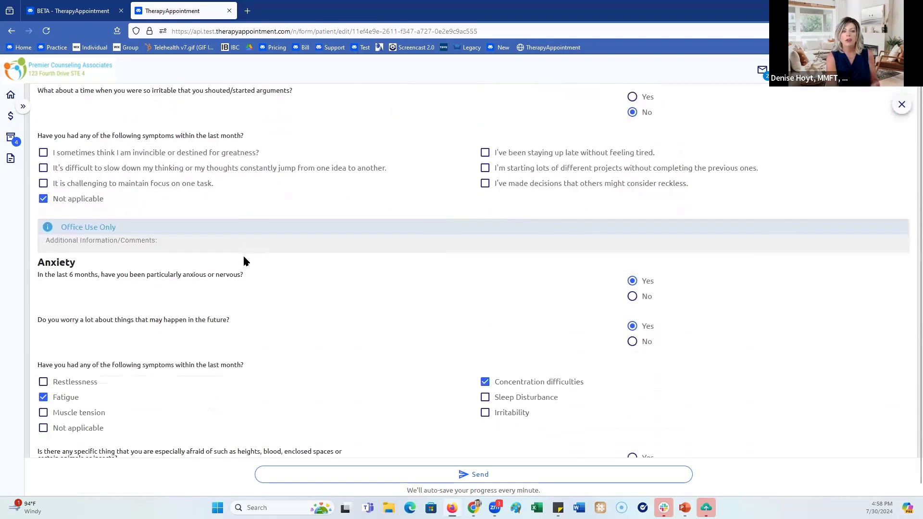
scroll(243, 259, "down", 5)
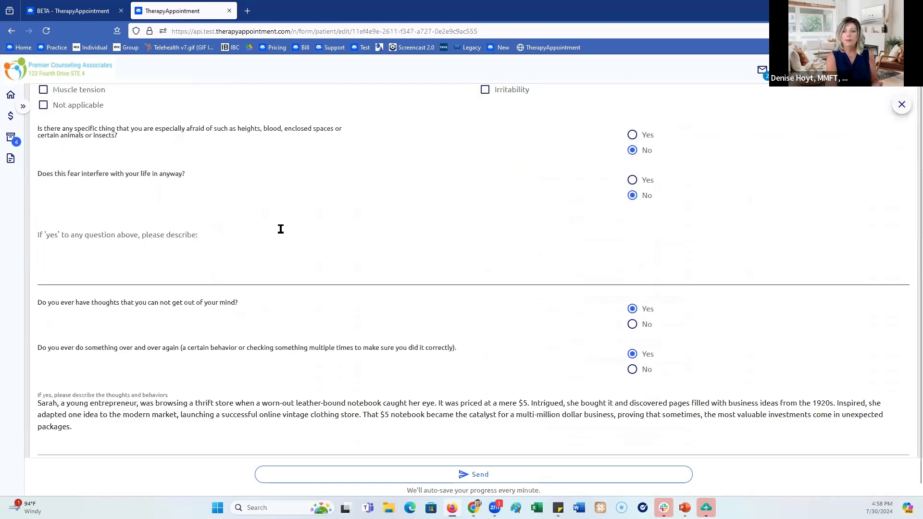
Answer the panic attack questions with Yes, 1 time, Yes to "out of the blue" and "qweqeqweqwe" for the attack duration.
scroll(233, 282, "down", 3)
left_click(634, 295)
left_click(180, 347)
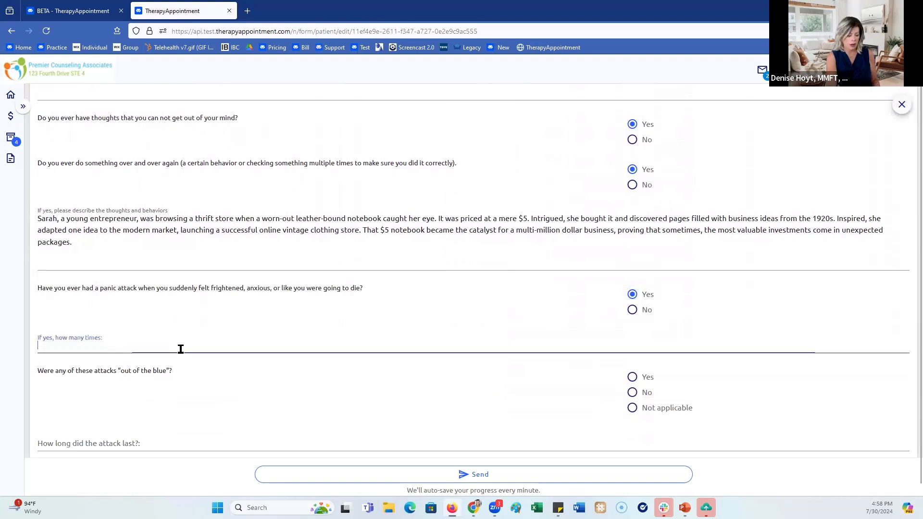
scroll(353, 382, "down", 2)
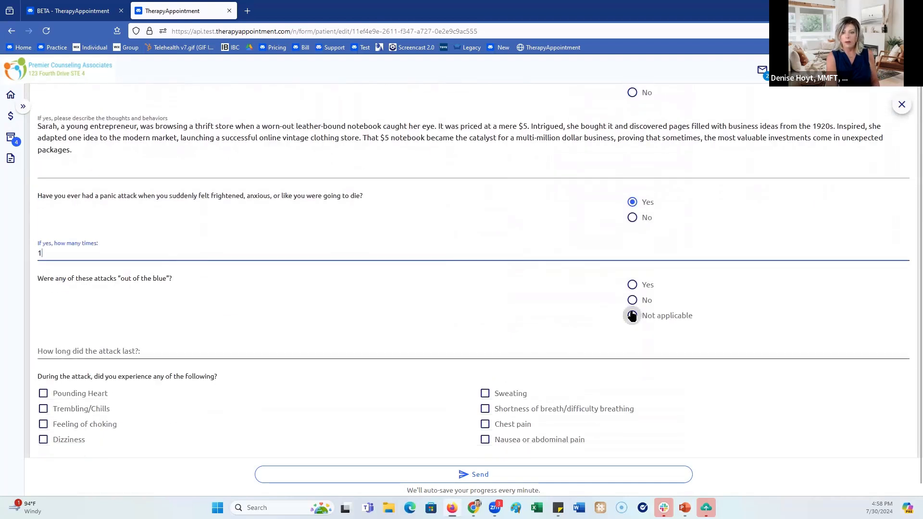
left_click(633, 288)
left_click(235, 347)
type("qweqeqweqwe")
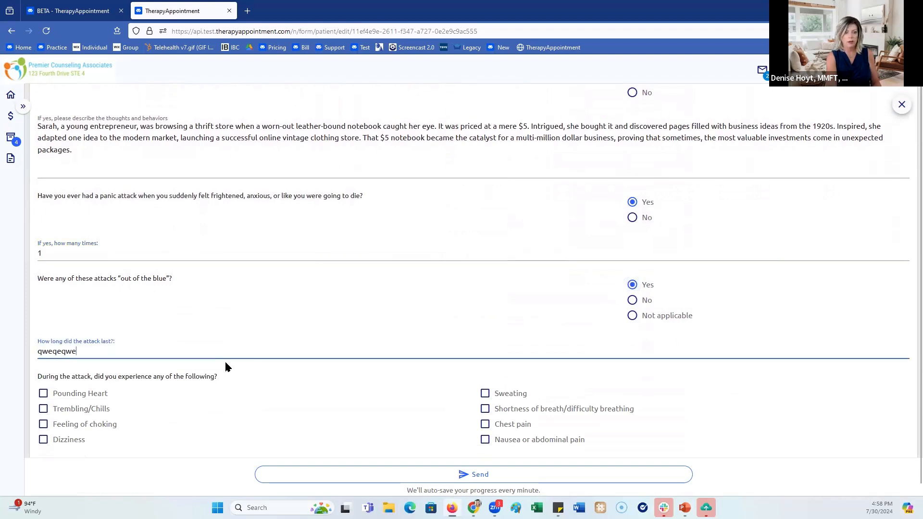
Mark Pounding Heart and Trembling/Chills as the symptoms experienced during the attack.
scroll(224, 360, "down", 2)
left_click(44, 302)
left_click(47, 319)
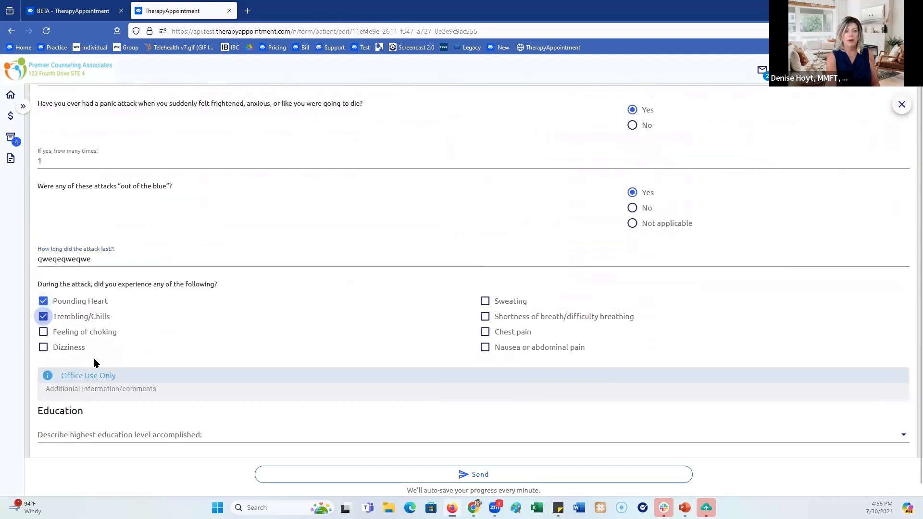
Fill in the Education section with Bachelor's as highest level, "sales" as field of work and "yes" for currently employed.
scroll(154, 356, "down", 3)
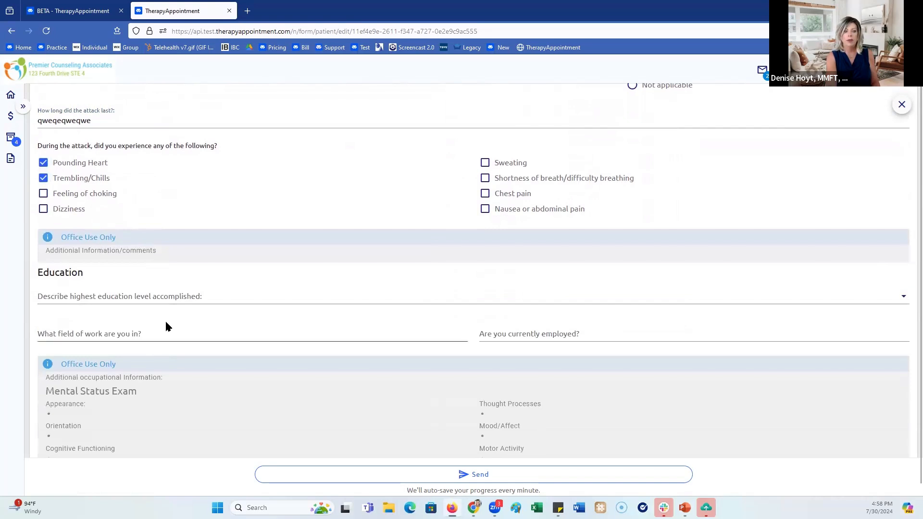
scroll(166, 319, "down", 3)
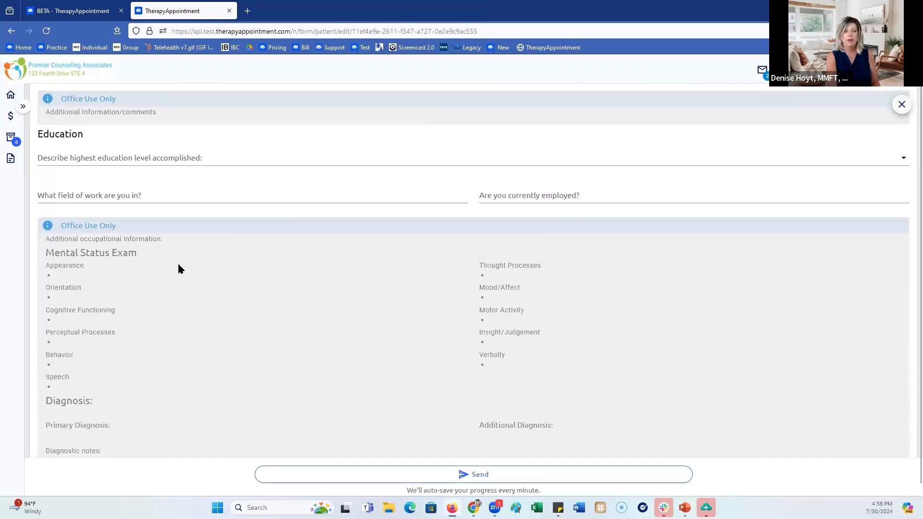
left_click(183, 163)
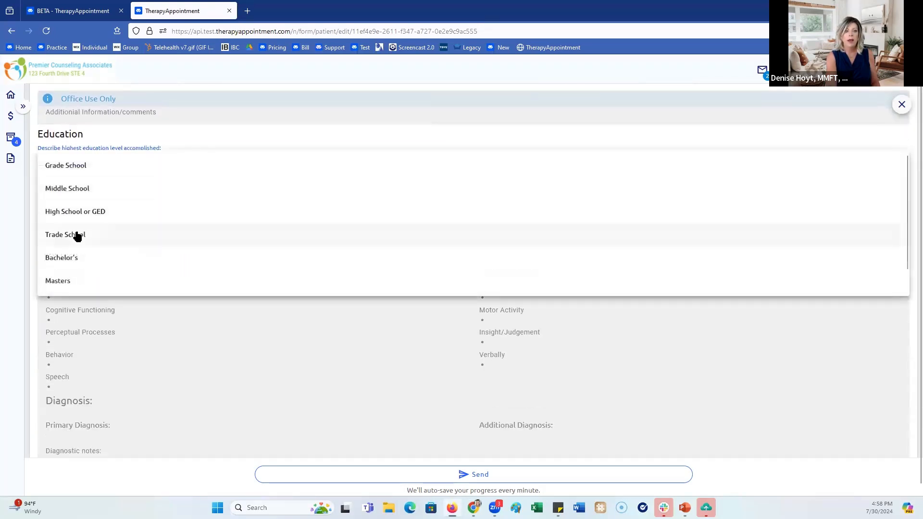
left_click(66, 259)
left_click(150, 197)
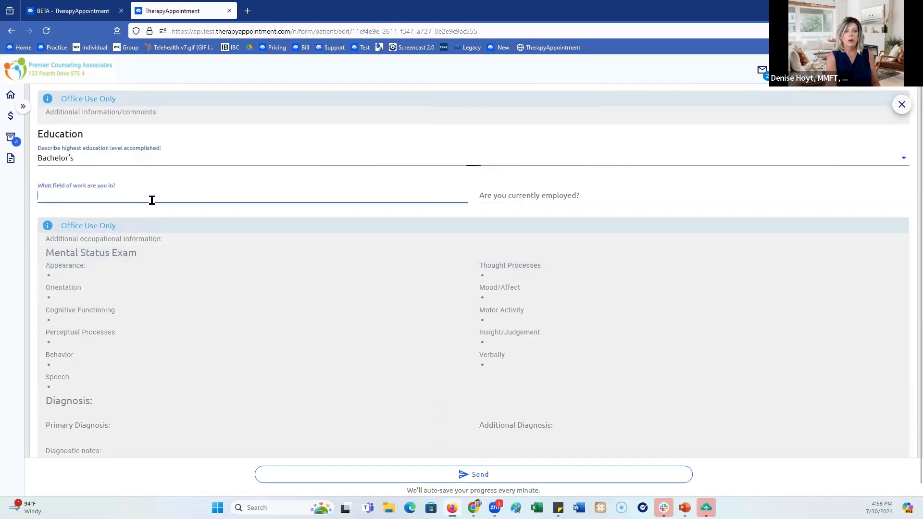
type("sales")
left_click(544, 193)
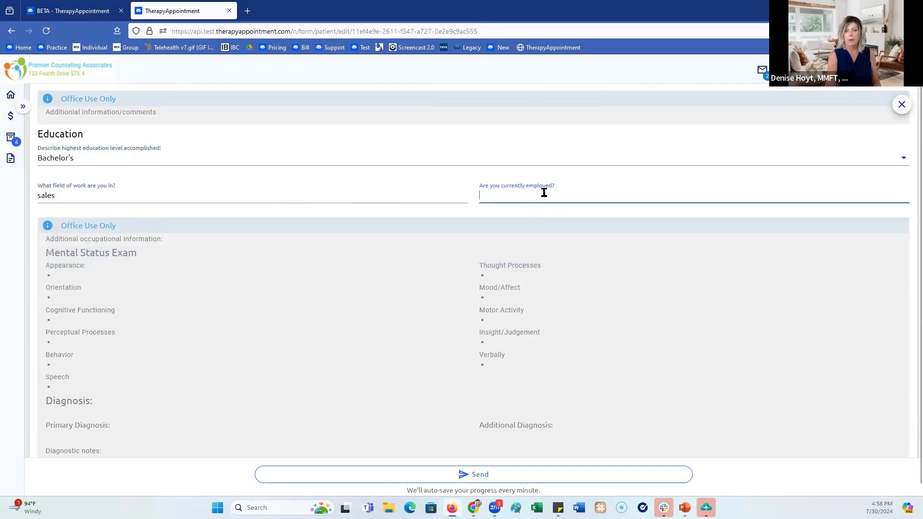
type("yes")
Try to send the intake form with the client's signature and printed name left blank.
scroll(544, 260, "down", 5)
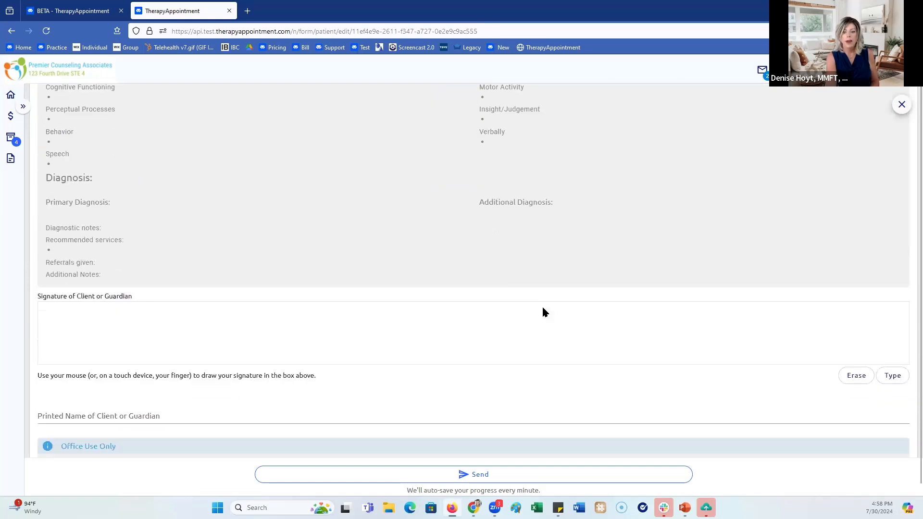
scroll(542, 311, "down", 1)
scroll(529, 375, "down", 2)
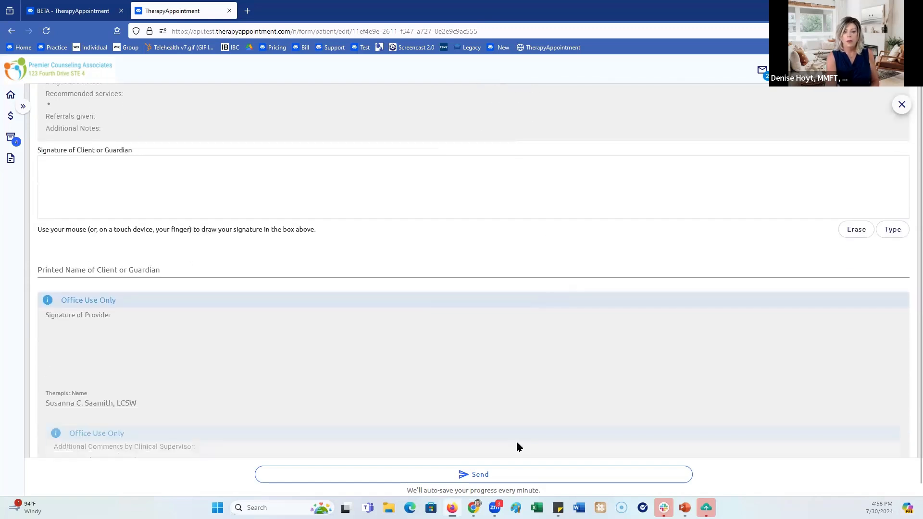
left_click(504, 479)
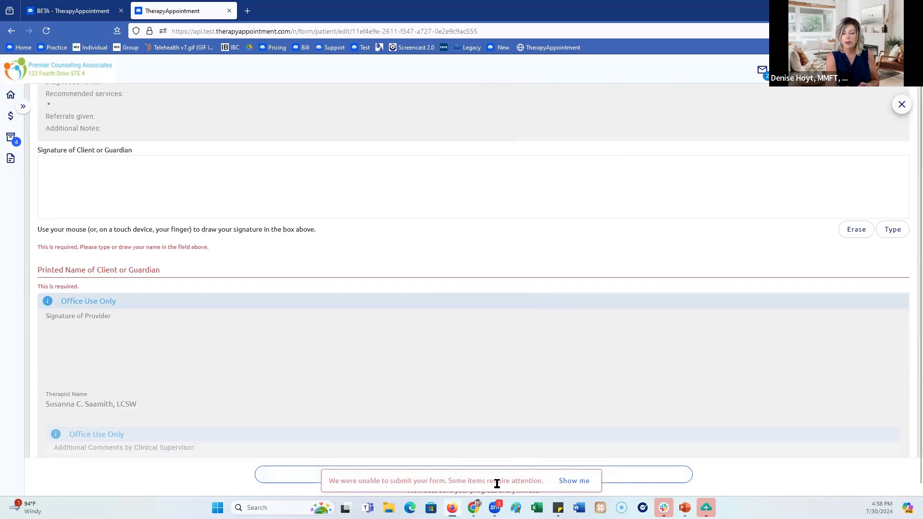
Draw the client's signature in the Signature of Client or Guardian box and try to send the form again.
scroll(446, 423, "up", 3)
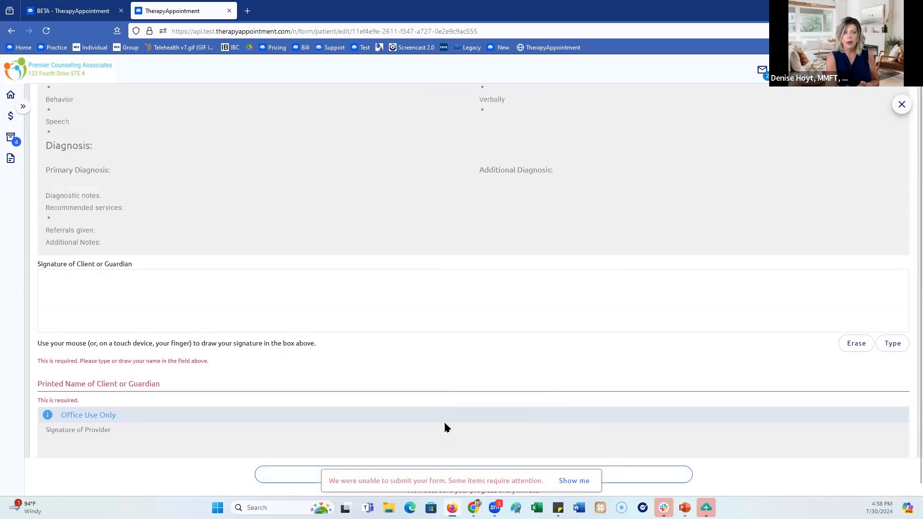
mouse_move(77, 324)
left_mouse_down()
mouse_move(237, 323)
mouse_move(336, 347)
mouse_move(551, 342)
mouse_move(729, 359)
left_mouse_up()
scroll(708, 361, "down", 3)
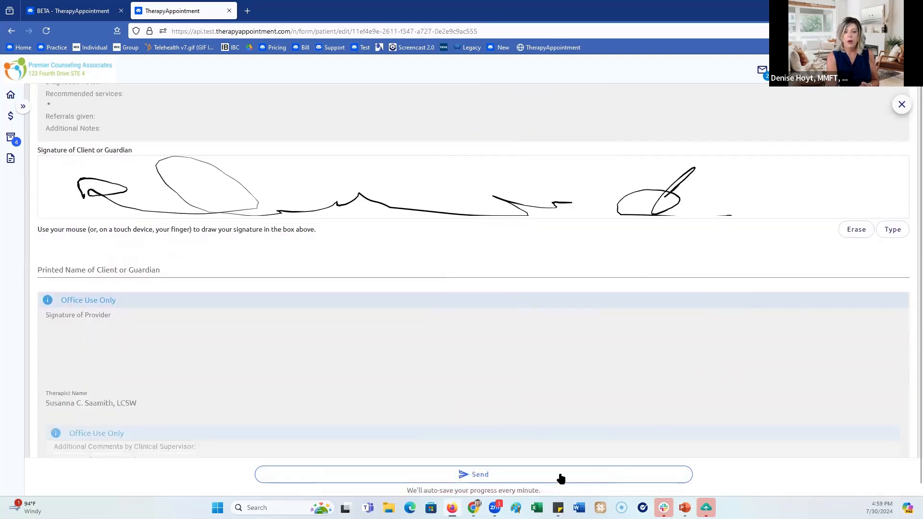
left_click(530, 479)
Enter the client's full name as the printed name and send the completed intake form to the provider.
left_click(180, 269)
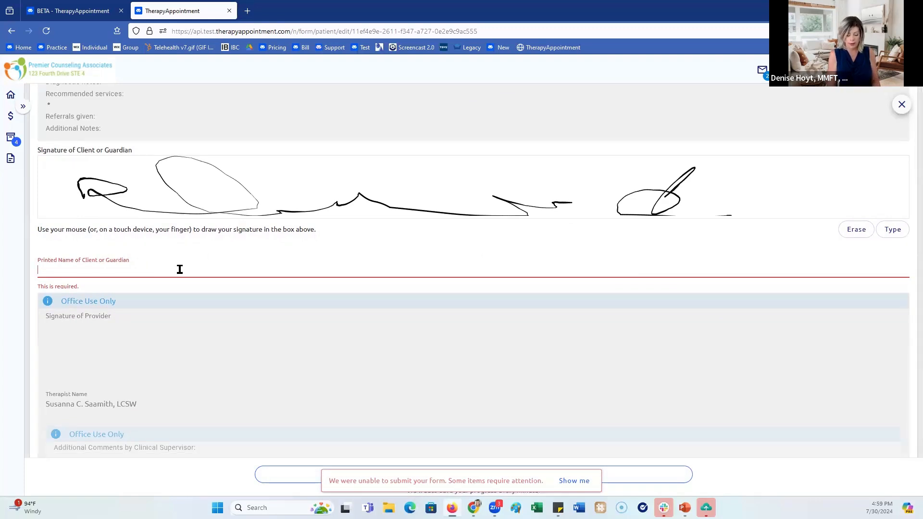
type("Roc")
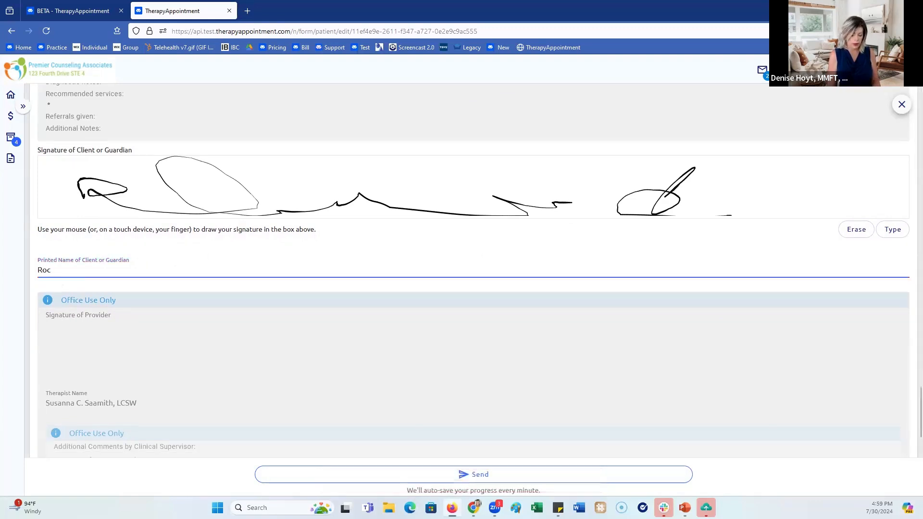
type("ky Balboa")
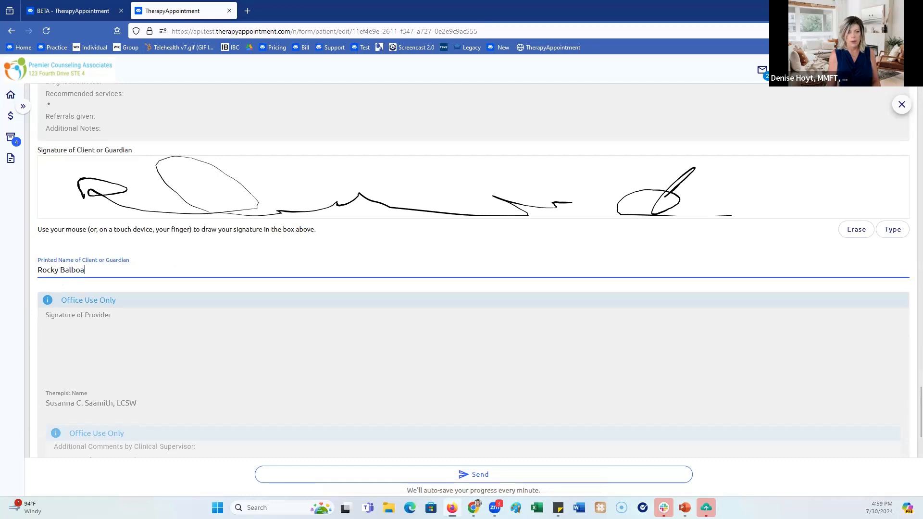
left_click(533, 480)
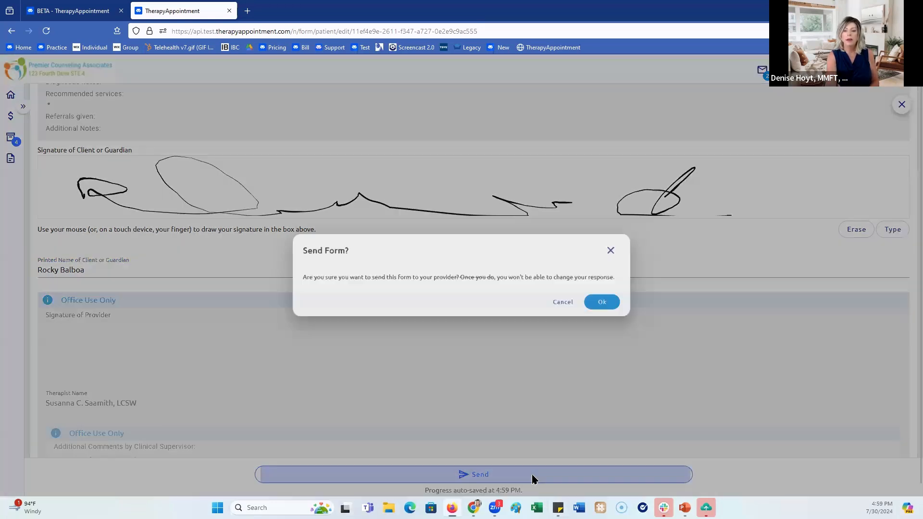
left_click(636, 308)
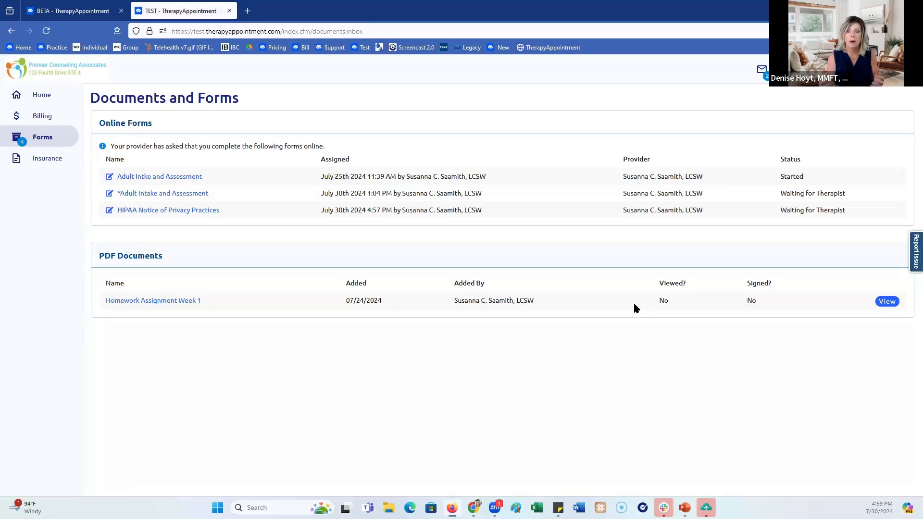
Sign out of the client account and log in as the therapist with the saved username and password.
left_click(899, 71)
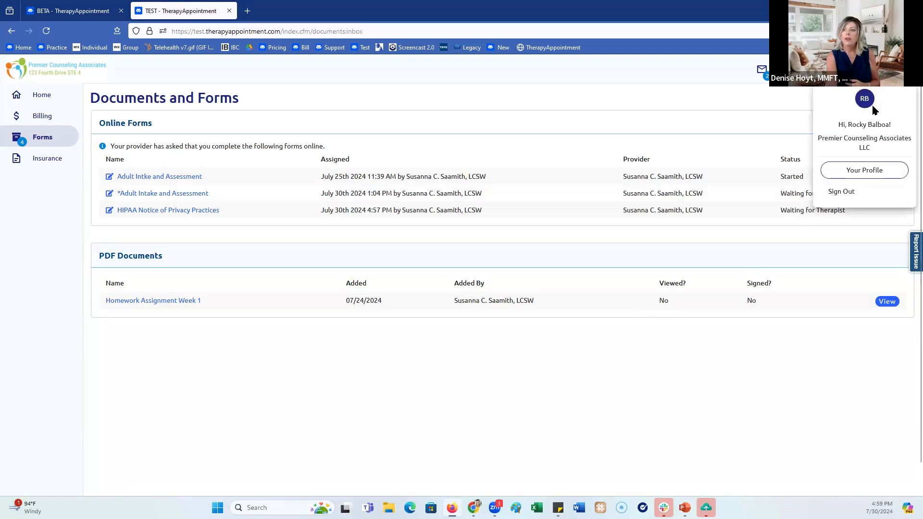
left_click(853, 193)
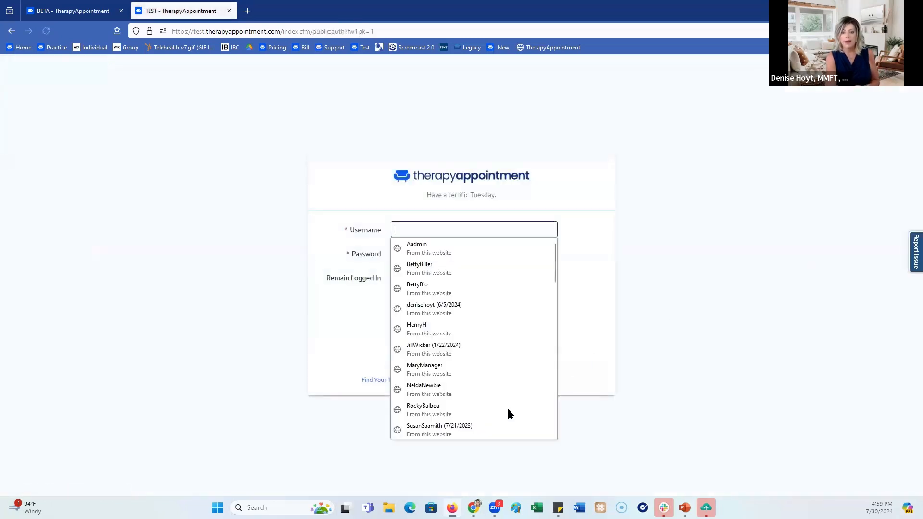
left_click(464, 433)
left_click(463, 325)
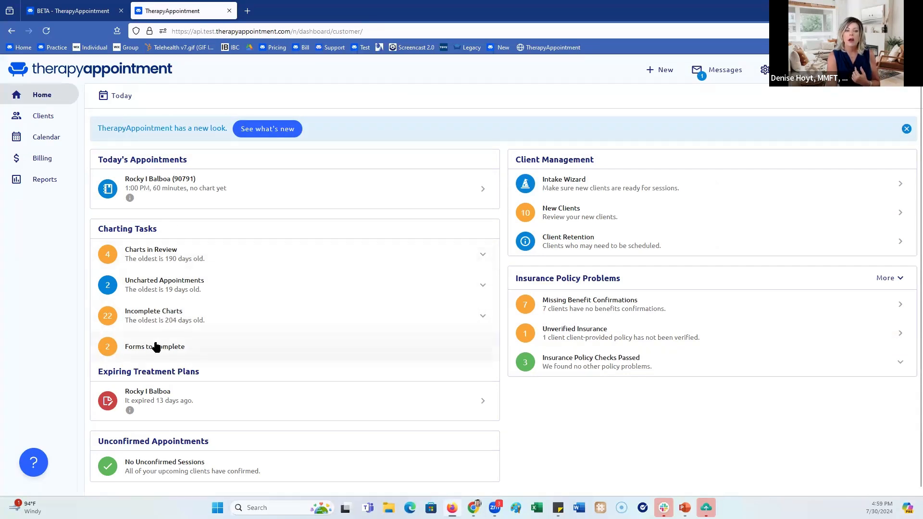
Open the client's HIPAA Notice of Privacy Practices from Forms to Complete, try to save it, and go to the missing provider signature.
left_click(107, 351)
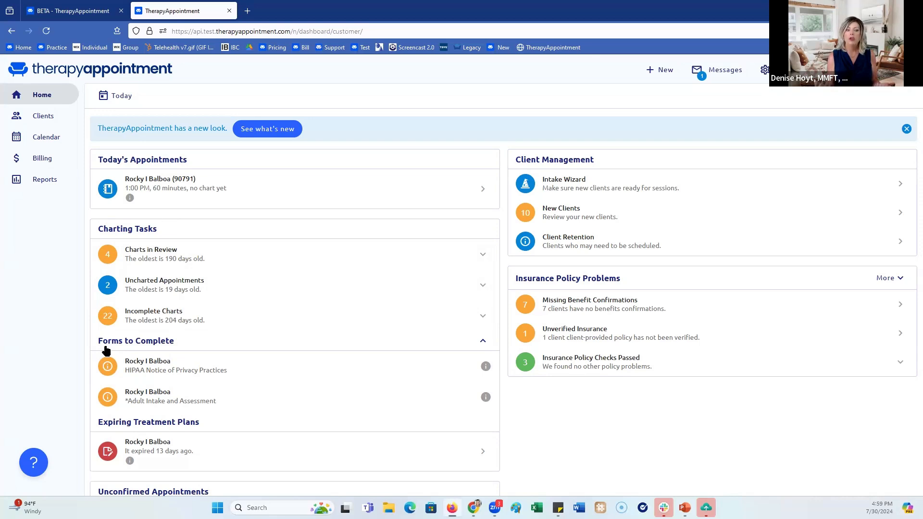
left_click(147, 370)
scroll(504, 303, "down", 3)
scroll(498, 337, "down", 8)
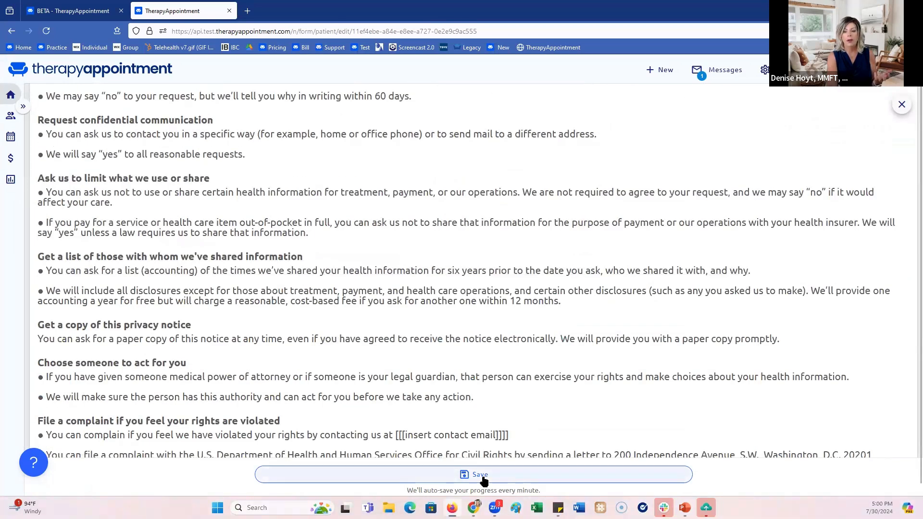
left_click(483, 478)
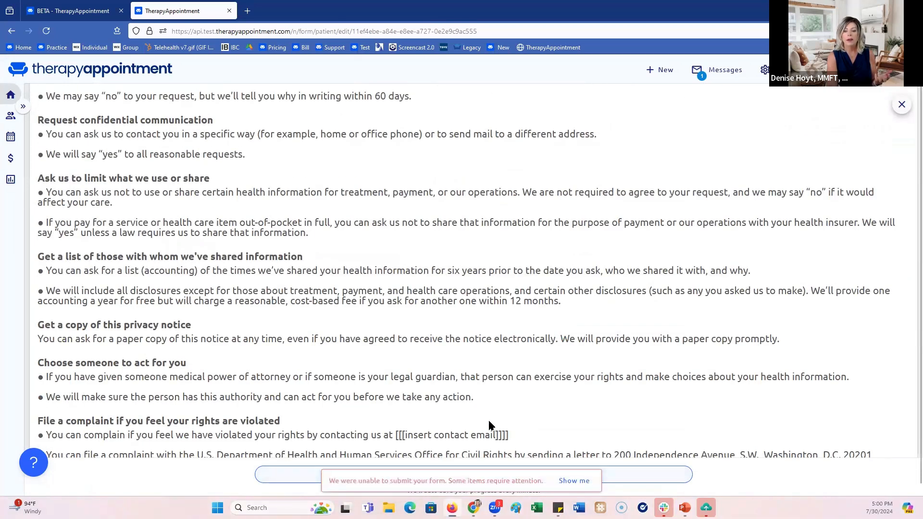
scroll(488, 420, "down", 3)
left_click(572, 481)
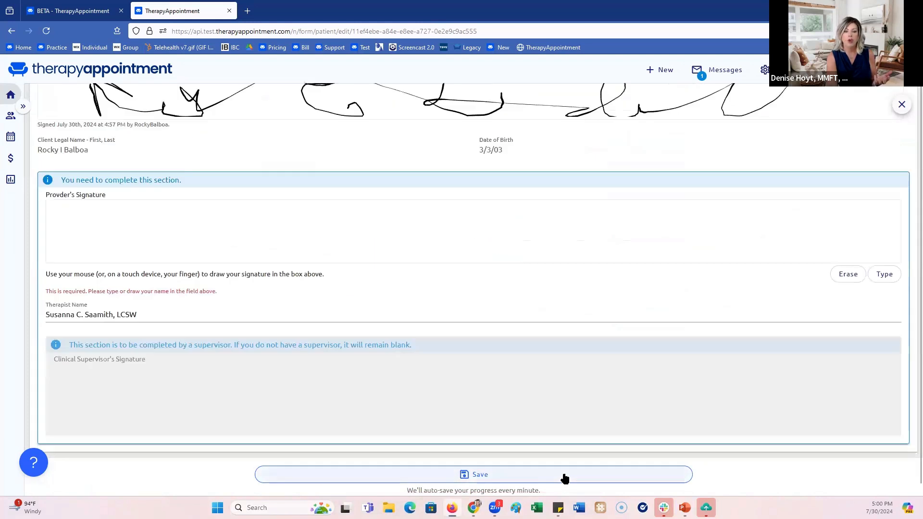
Draw the therapist's signature in the HIPAA form's provider signature box and save the completed form.
left_click(86, 220)
mouse_move(85, 221)
left_mouse_down()
mouse_move(175, 247)
mouse_move(214, 237)
left_mouse_up()
left_click_drag(283, 225, 600, 239)
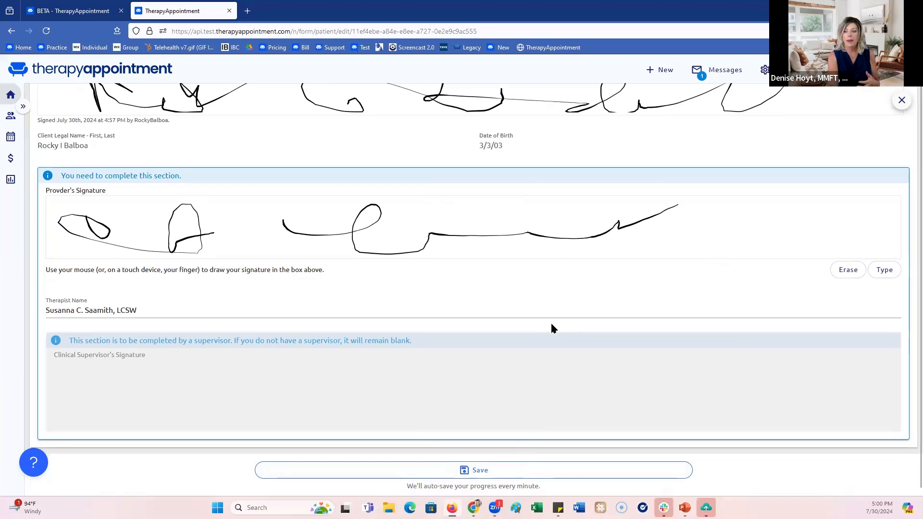
left_click(483, 473)
left_click(624, 307)
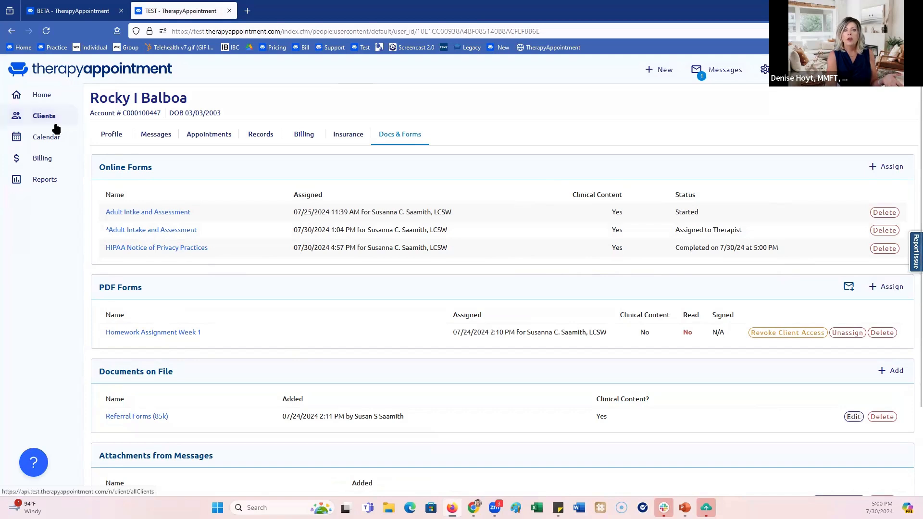
Open the *Adult Intake and Assessment from Forms to Complete and fill Presenting Problems with the copied "for me before the session" text.
left_click(41, 95)
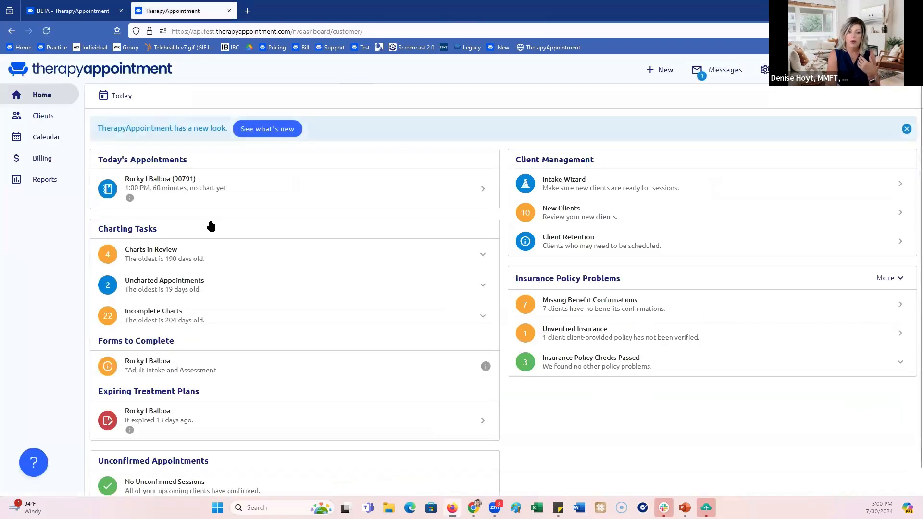
left_click(157, 370)
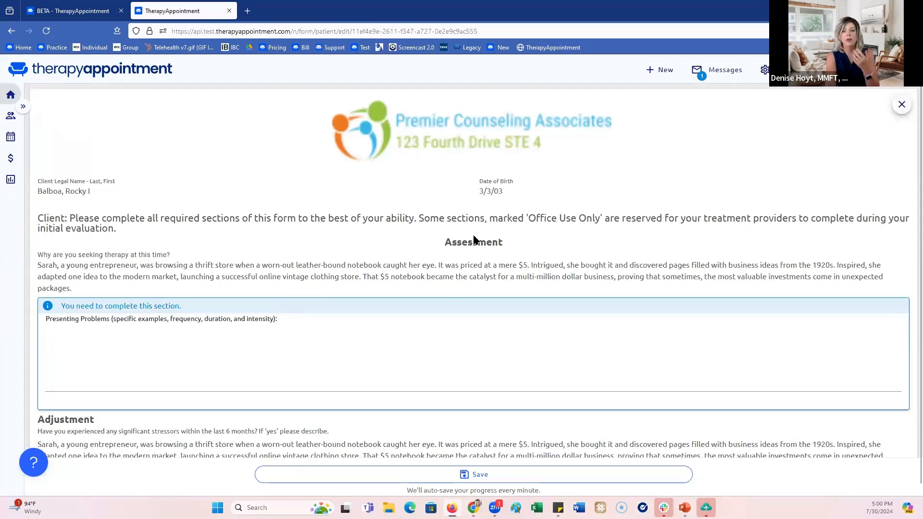
left_click(213, 351)
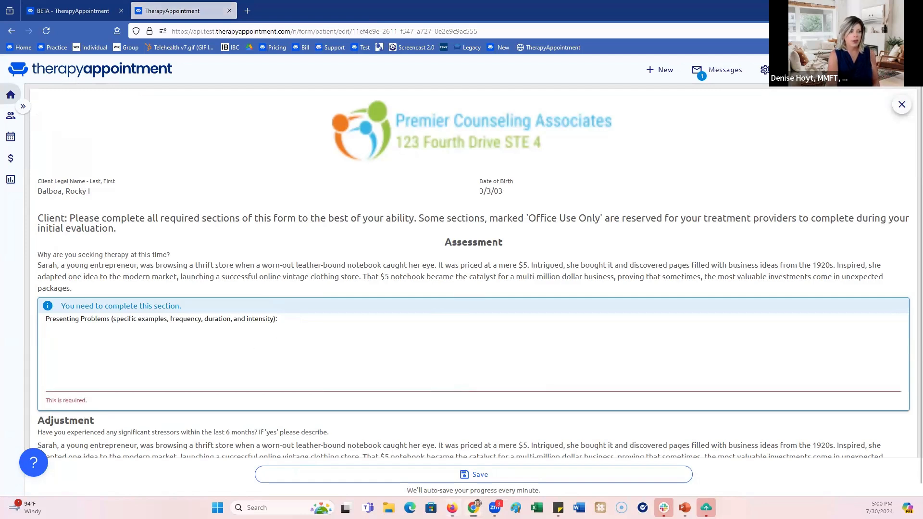
left_click(146, 340)
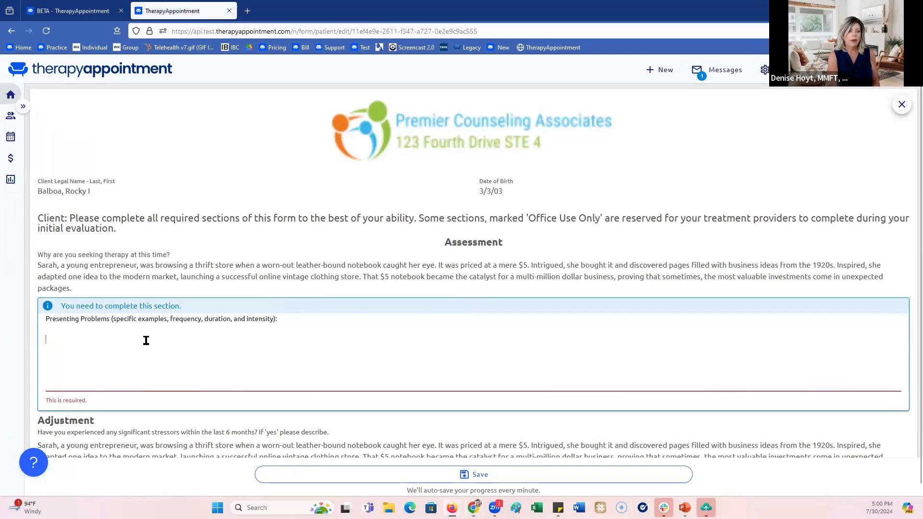
type("for me before the session, deliver that completed form to my dashboard screen,  and then, during the clinical interview, I can fill in additional information on this form - even making fields required that I have to complete. I can, sign it, and ‘voila’ — I have my assessment that was mostly alr")
Fill the Adjustment section's Additional Information/Comments with the same "for me before the session" text.
scroll(145, 303, "down", 3)
left_click(140, 303)
type("for me before the session, deliver that completed form to my dashboard screen,  and then, during the clinical interview, I can fill in additional information on this form - even making fields required that I have to complete. I can, sign it, and ‘voila’ — I have my assessment that was mostly alr")
Fill the Mood section's Additional Information/Comments with the same "for me before the session" text.
scroll(142, 305, "down", 2)
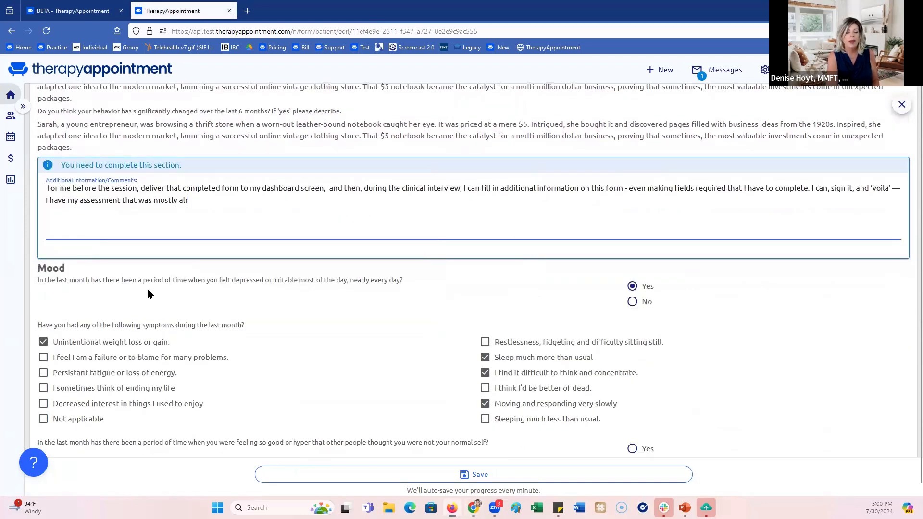
scroll(145, 298, "down", 4)
scroll(171, 301, "down", 3)
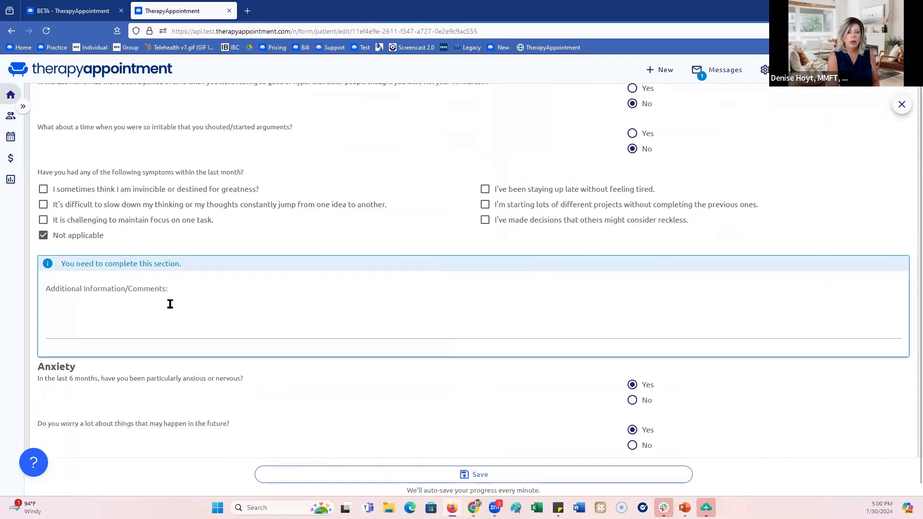
left_click(178, 290)
type("for me before the session, deliver that completed form to my dashboard screen,  and then, during the clinical interview, I can fill in additional information on this form - even making fields required that I have to complete. I can, sign it, and ‘voila’ — I have my assessment that was mostly alr")
scroll(177, 292, "down", 10)
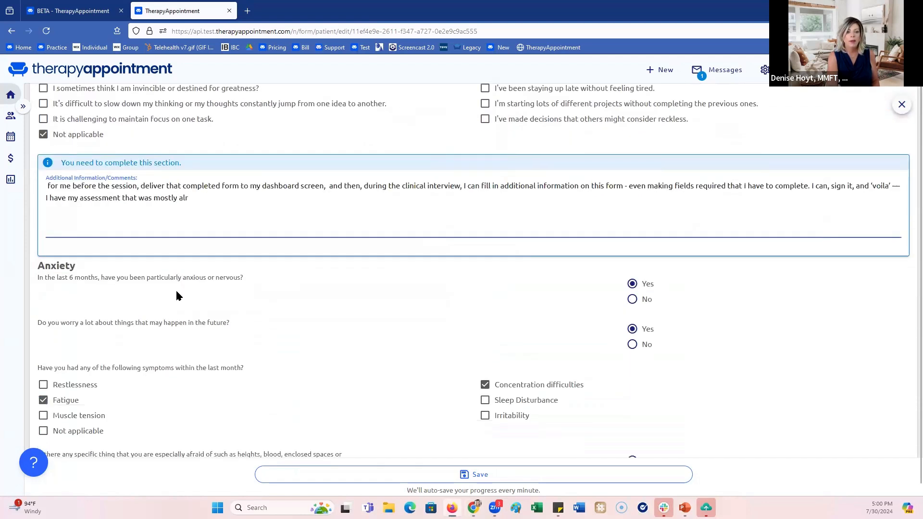
Fill the Anxiety section's Additional Information/comments and the Education section's Additional occupational Information with the copied "for me before the session" text.
scroll(176, 295, "down", 6)
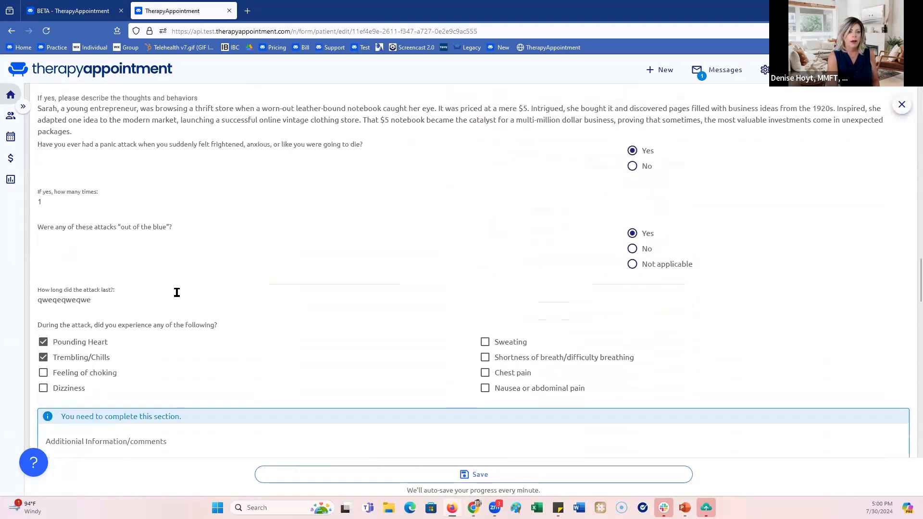
left_click(171, 272)
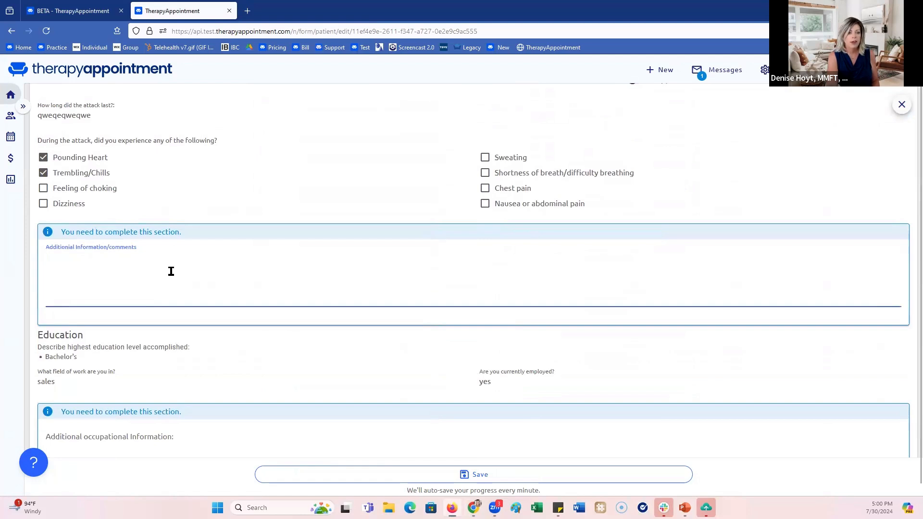
key("ctrl+v")
scroll(171, 271, "down", 4)
left_click(192, 259)
key("ctrl+v")
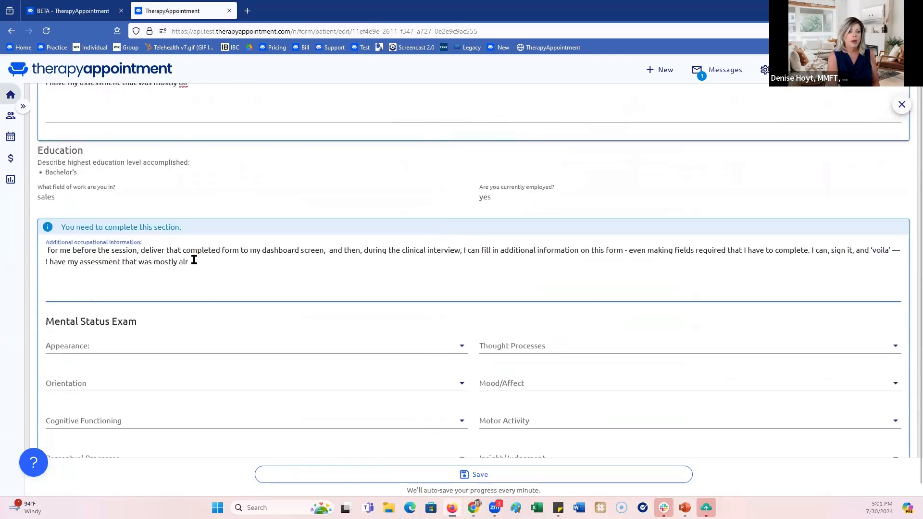
In the Mental Status Exam, set both Appearance and Thought Processes to Age/Culture Appropriate.
scroll(195, 260, "down", 2)
left_click(208, 251)
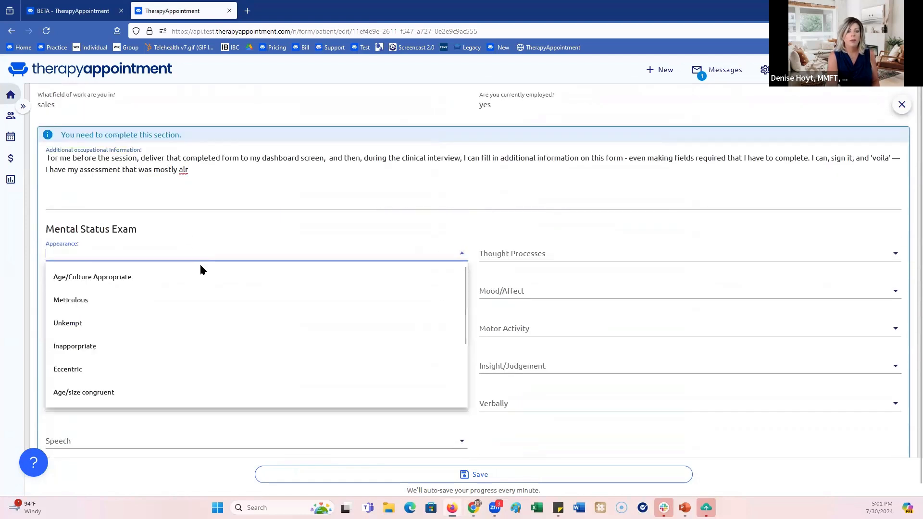
left_click(127, 280)
left_click(510, 277)
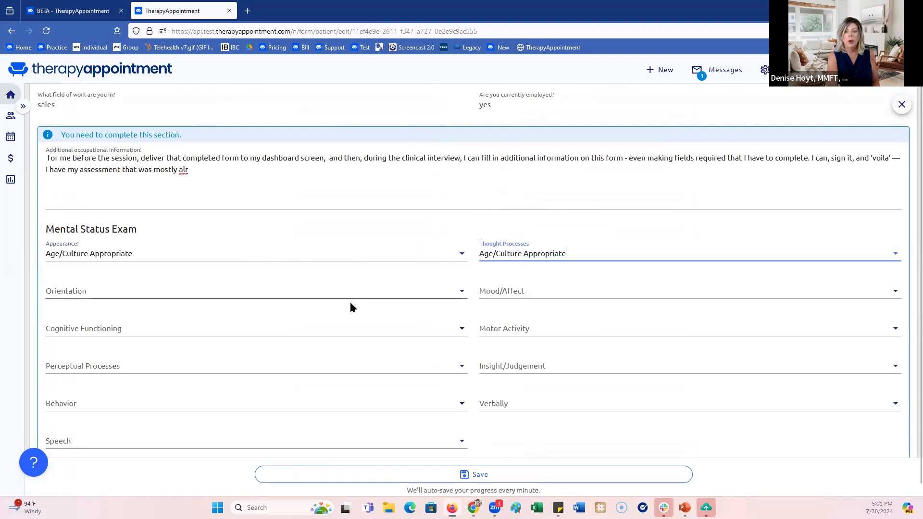
Draw the therapist's signature in the Signature of Provider box at the end of the intake form.
scroll(350, 303, "down", 7)
scroll(350, 308, "down", 9)
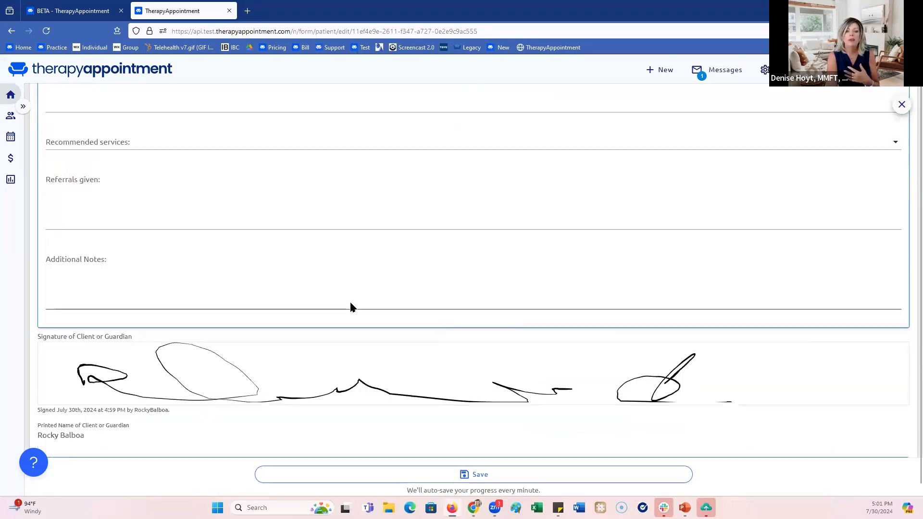
left_click_drag(144, 243, 188, 273)
mouse_move(246, 260)
left_mouse_down()
mouse_move(418, 267)
mouse_move(754, 232)
mouse_move(743, 255)
left_mouse_up()
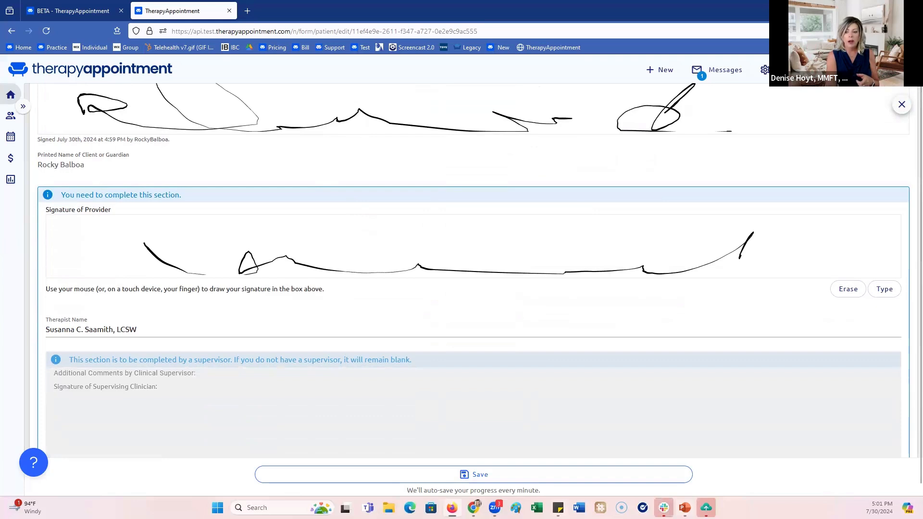
Switch to the TherapyAppointment.pptx presentation in PowerPoint.
mouse_move(684, 508)
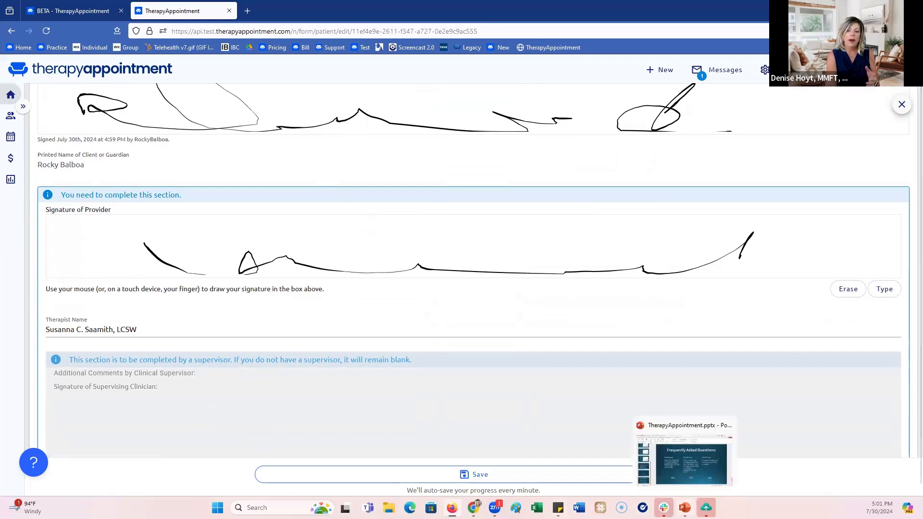
left_click(684, 460)
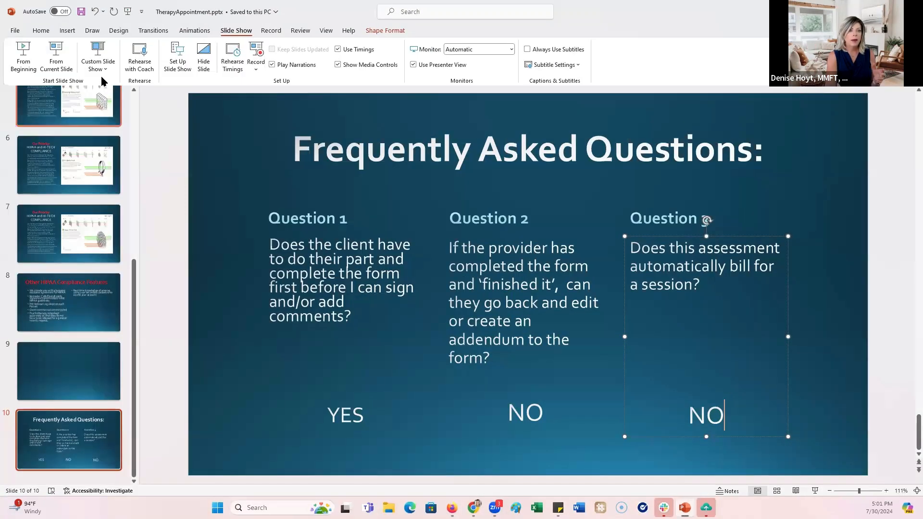